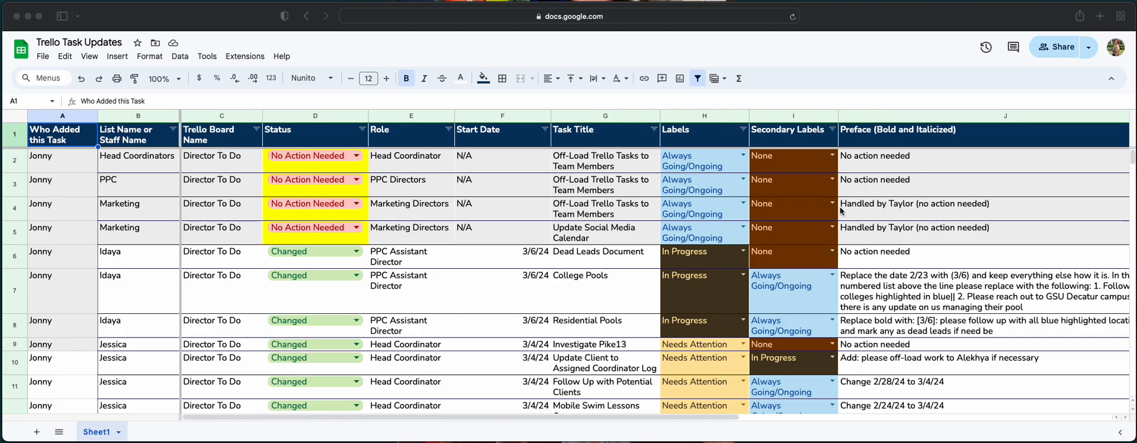
Step: Review the task sheet's columns from Who Added this Task through Notes to Admin, including the College Pools row
drag(726, 416, 1047, 415)
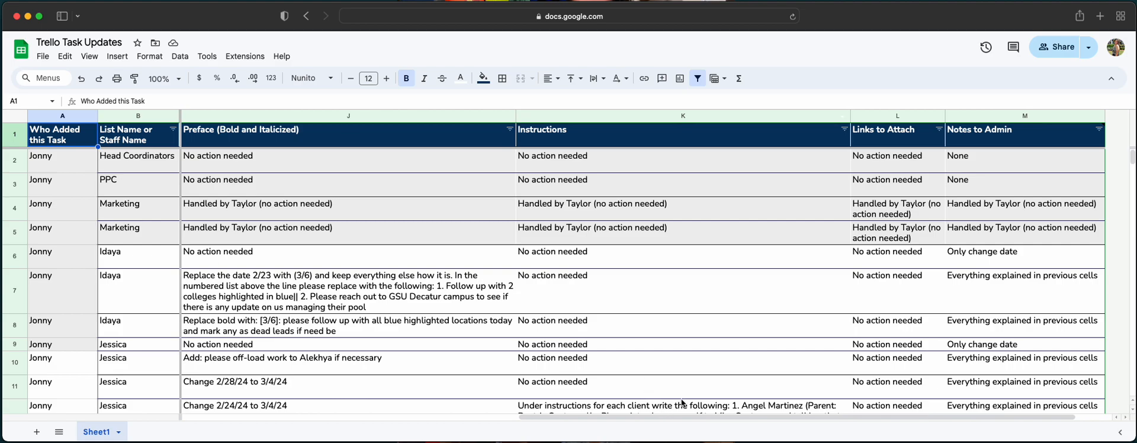
drag(682, 417, 366, 418)
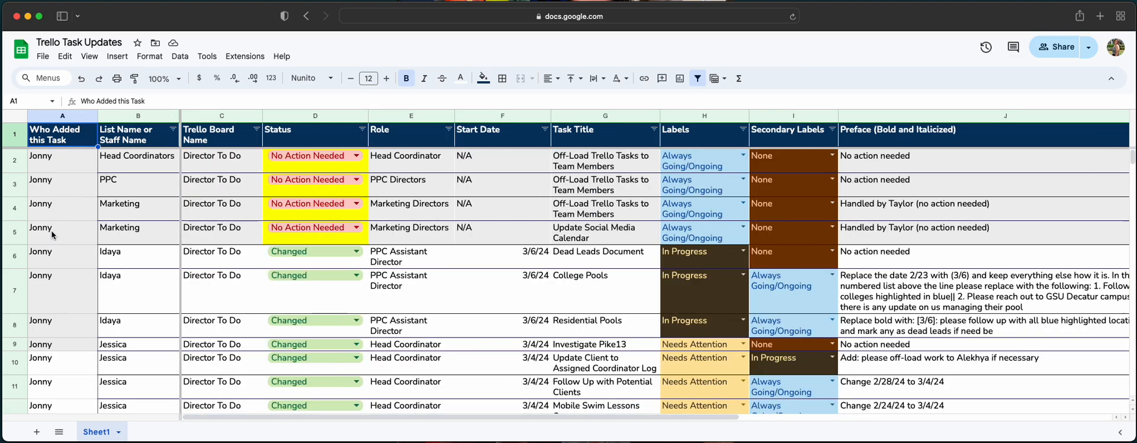
click(60, 272)
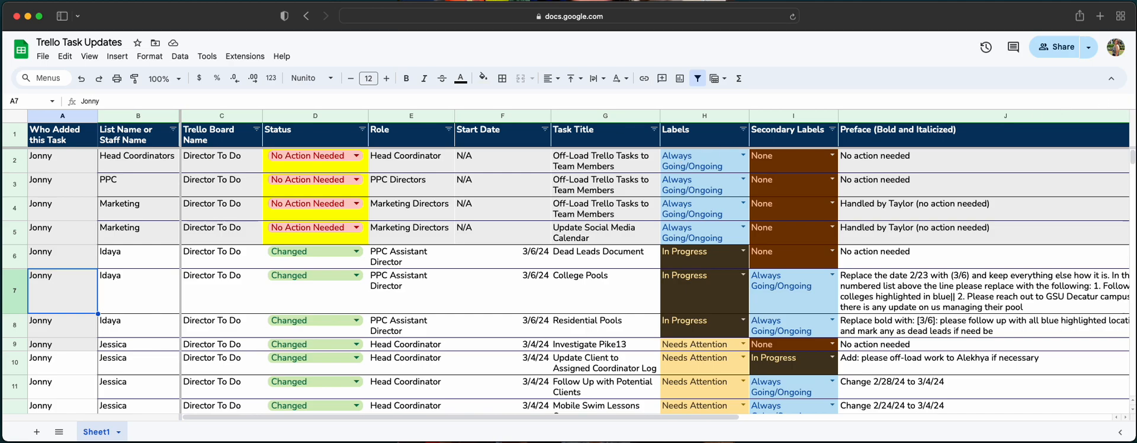
mouse_move(1133, 161)
mouse_down()
mouse_move(1133, 248)
mouse_move(1133, 153)
mouse_up()
drag(1136, 156, 1128, 165)
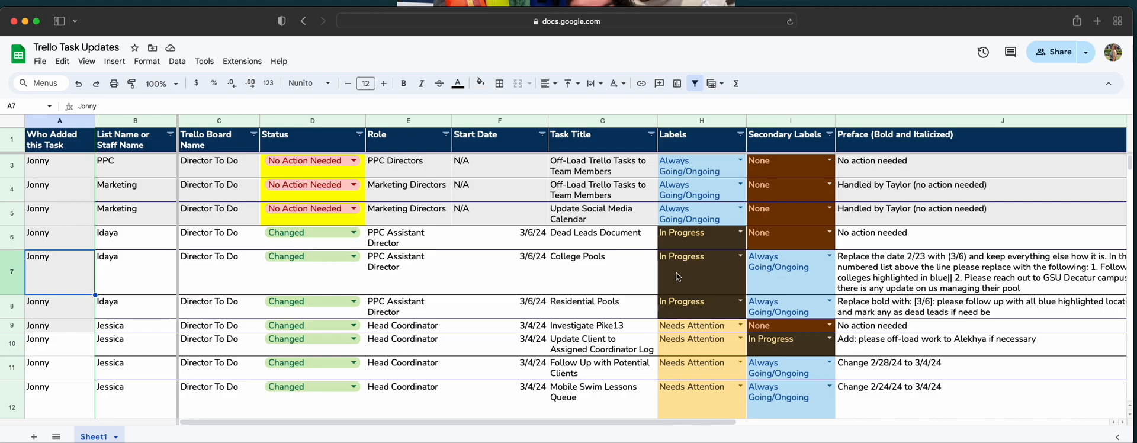
drag(682, 423, 906, 421)
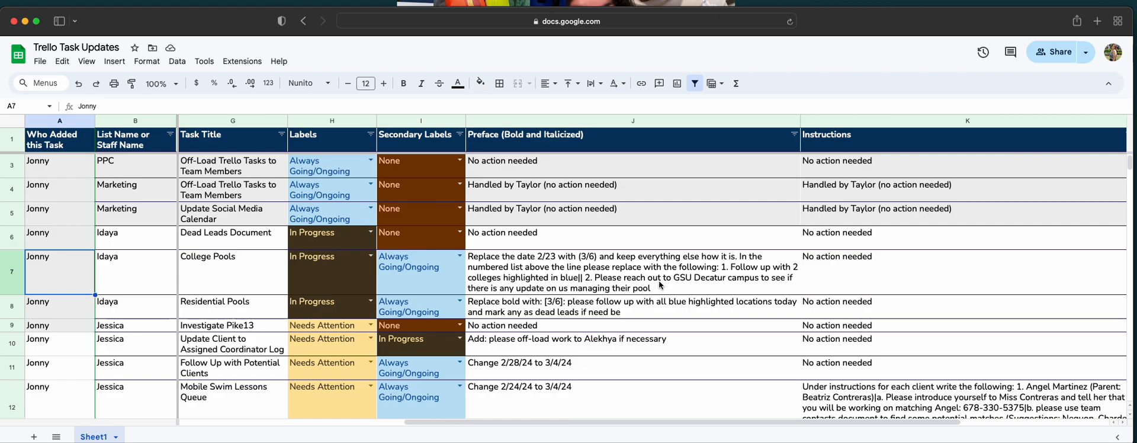
drag(490, 421, 617, 419)
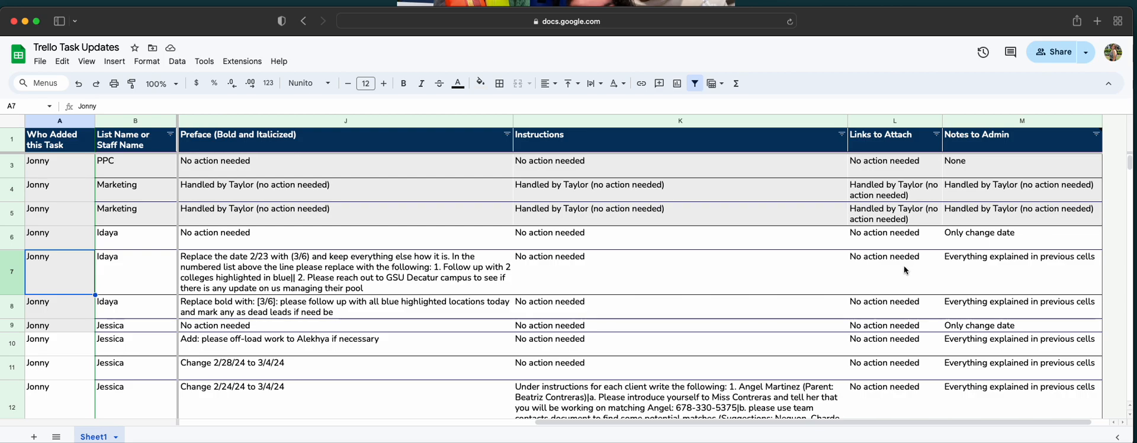
Step: Examine the Preface, Instructions, Links to Attach and Notes to Admin entries for all listed tasks
scroll(909, 278, down, 1)
scroll(915, 288, down, 5)
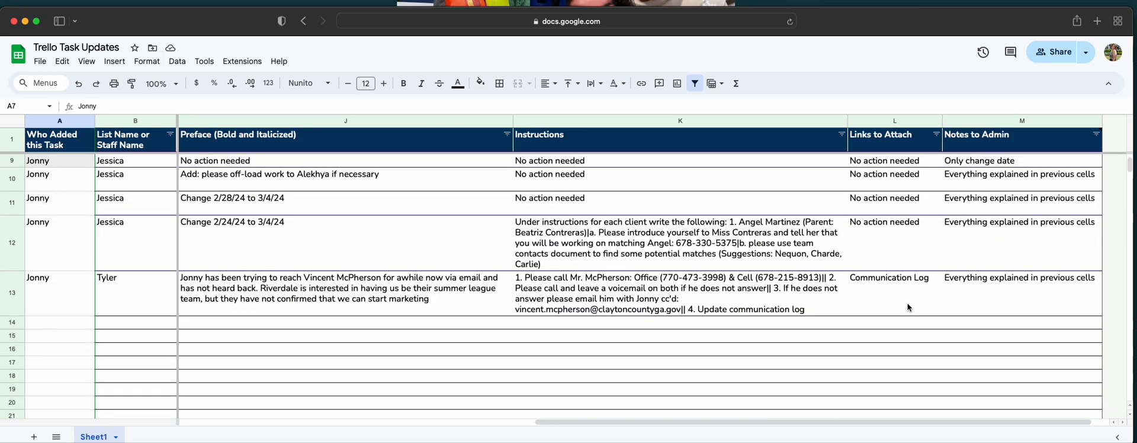
scroll(914, 258, up, 5)
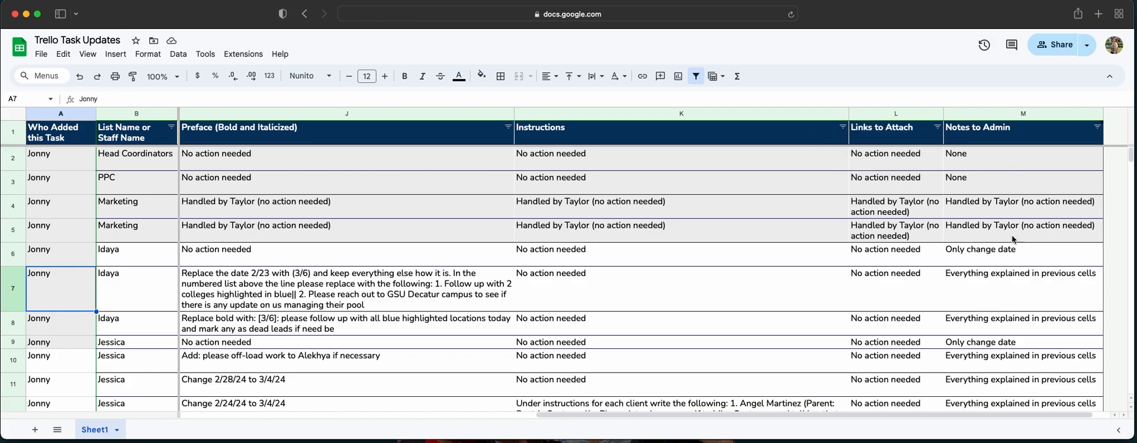
scroll(1003, 320, down, 2)
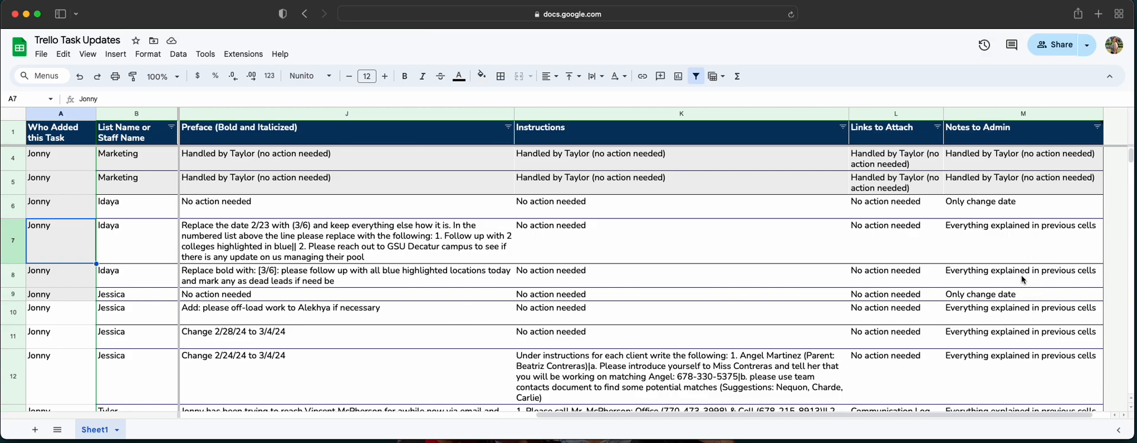
scroll(1014, 307, down, 2)
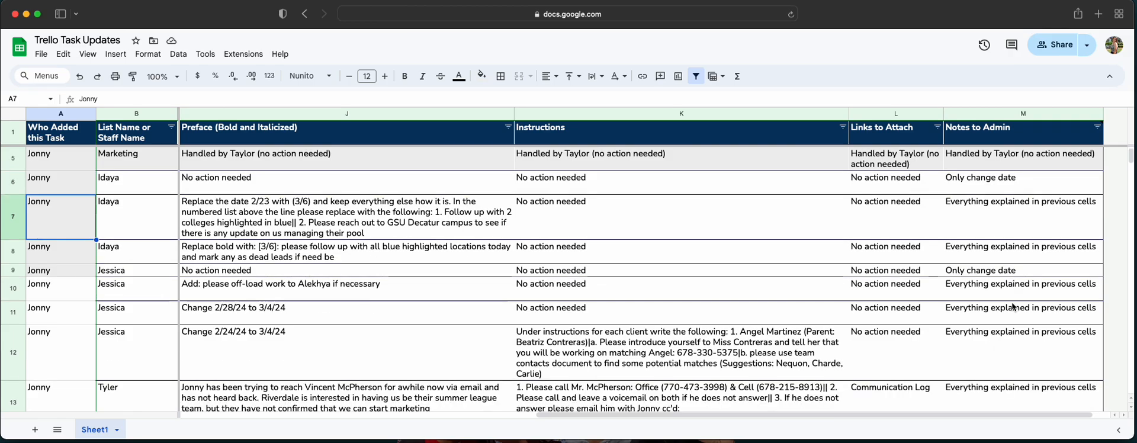
scroll(1015, 307, down, 2)
scroll(1016, 304, up, 5)
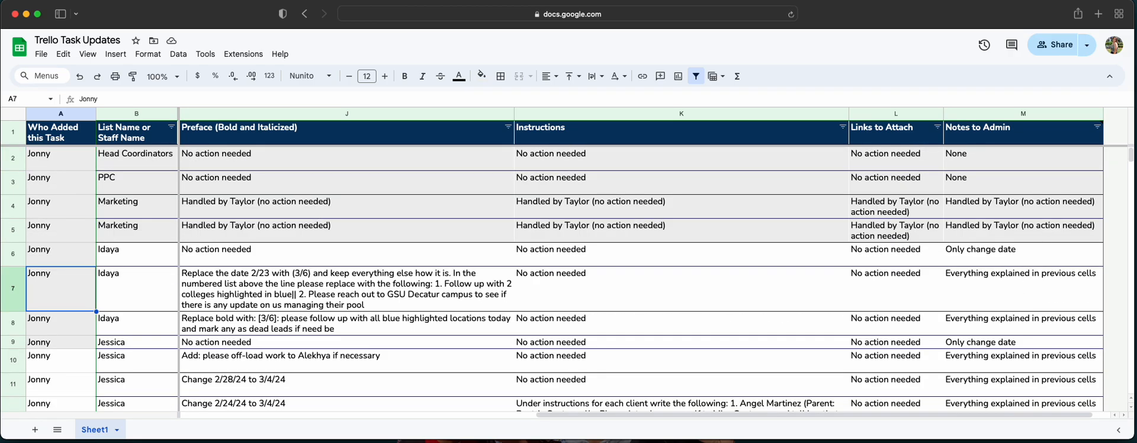
Step: Narrow the spreadsheet window and open the Northside Swim Academy Directors To Do Trello board in its own window
drag(1132, 145, 741, 169)
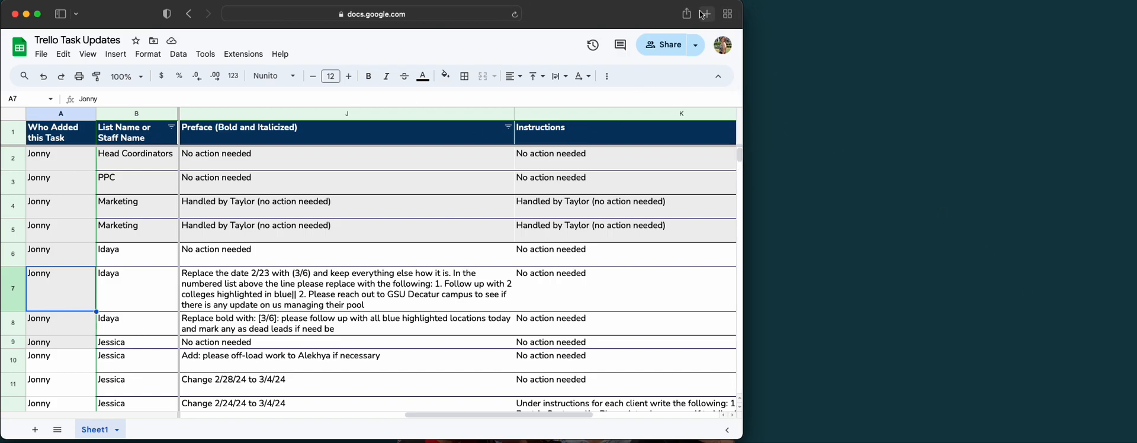
click(707, 14)
click(292, 248)
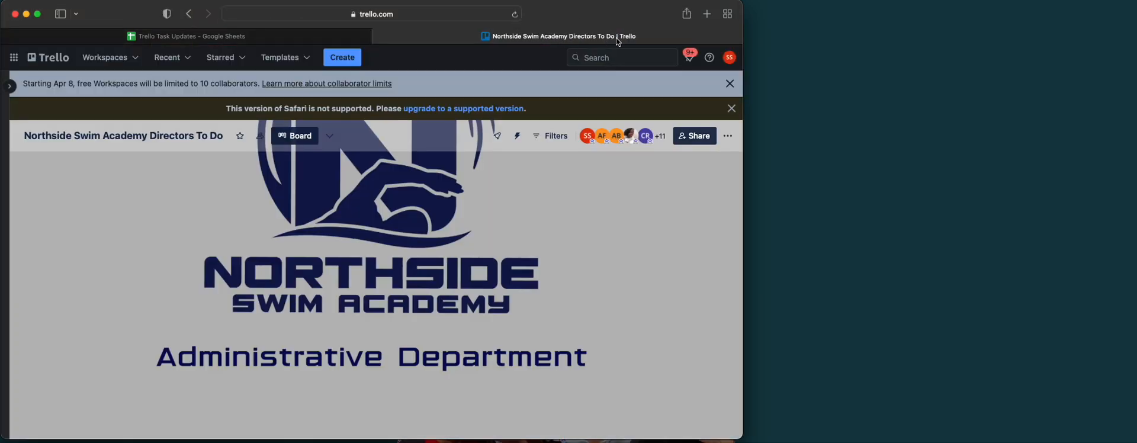
drag(622, 37, 936, 47)
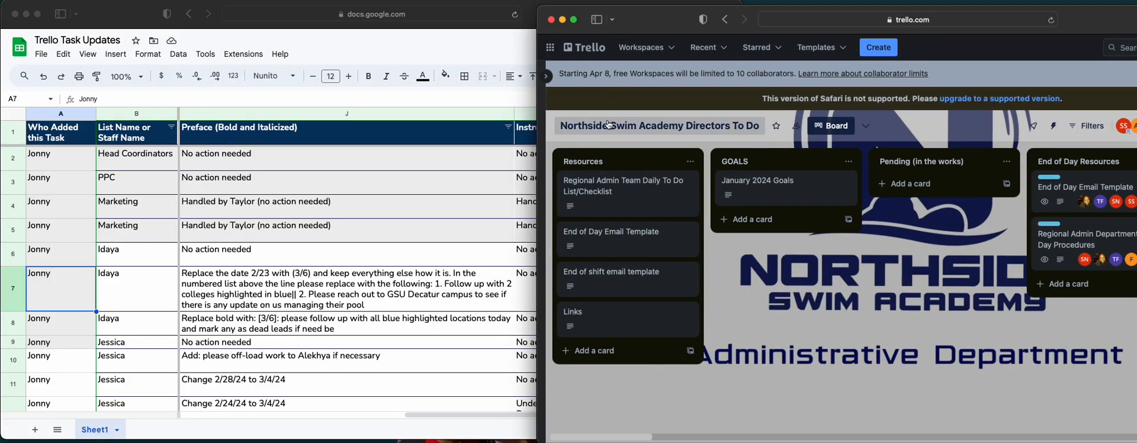
Step: Resize and position the spreadsheet and Trello windows so they sit side by side without overlapping
drag(538, 153, 568, 126)
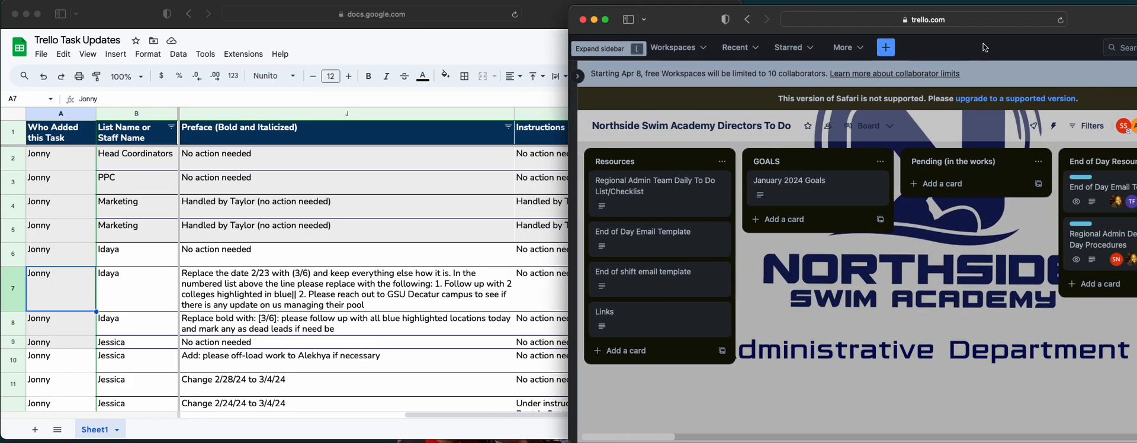
drag(1103, 18, 1046, 10)
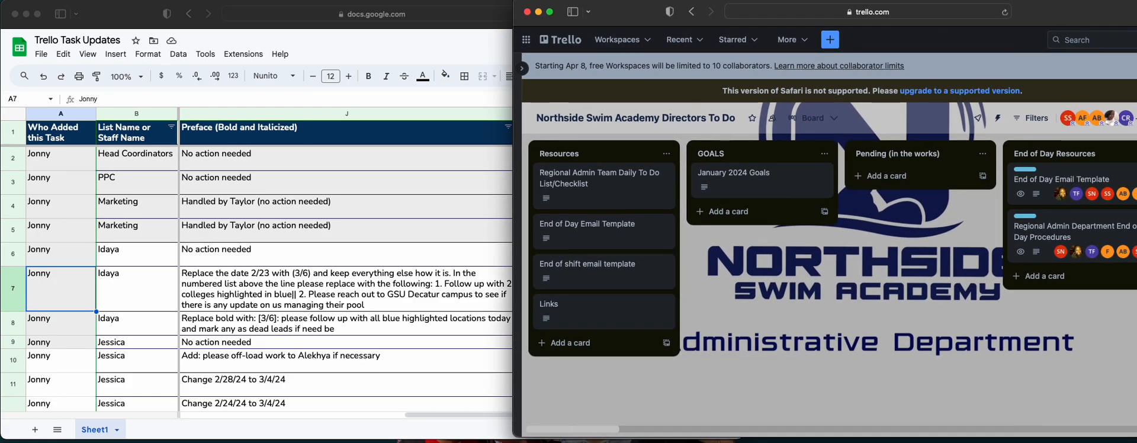
drag(1136, 99, 1136, 99)
click(483, 43)
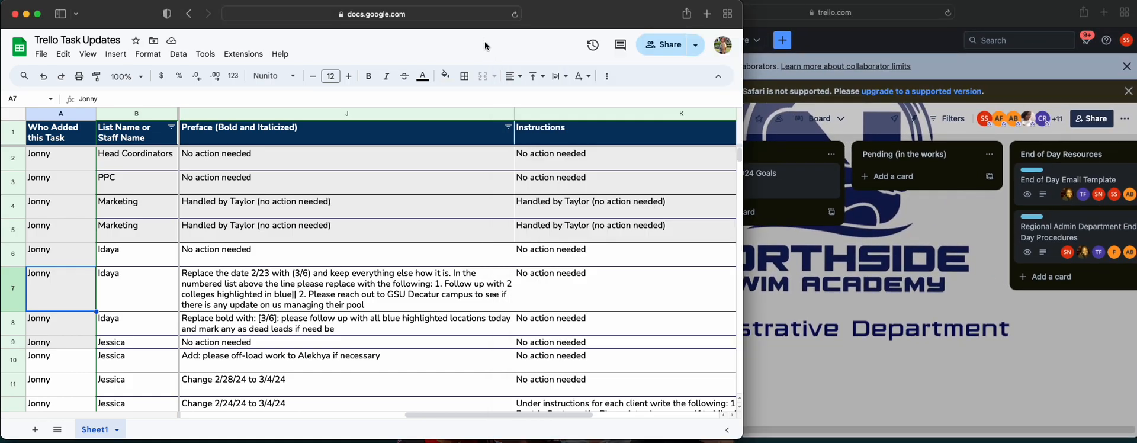
drag(743, 107, 617, 107)
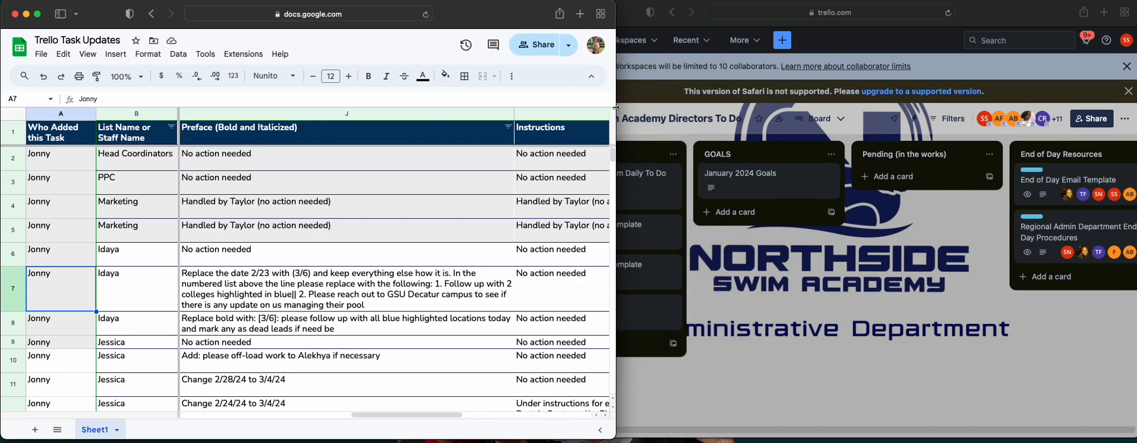
click(521, 123)
drag(521, 123, 614, 125)
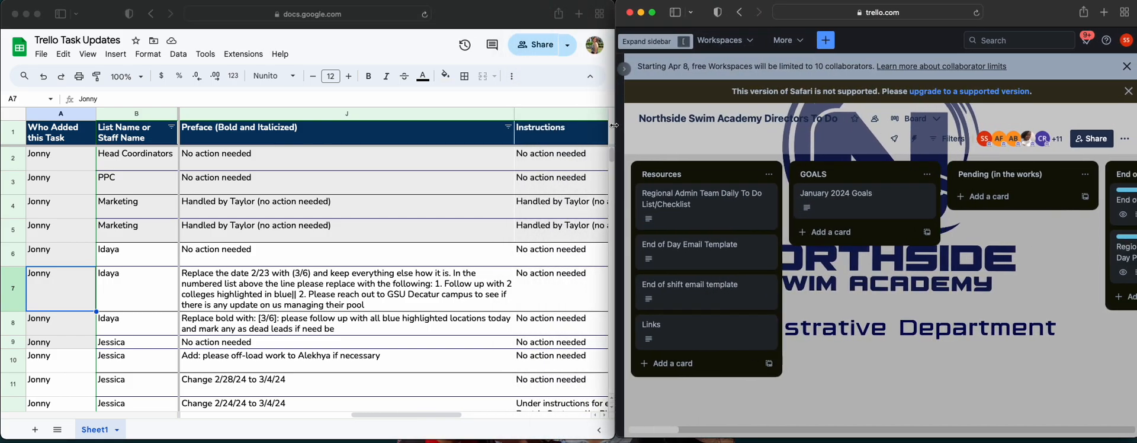
Step: Set the Status of the Dead Leads Document task in row 6 to Requested Addition
drag(396, 422, 189, 411)
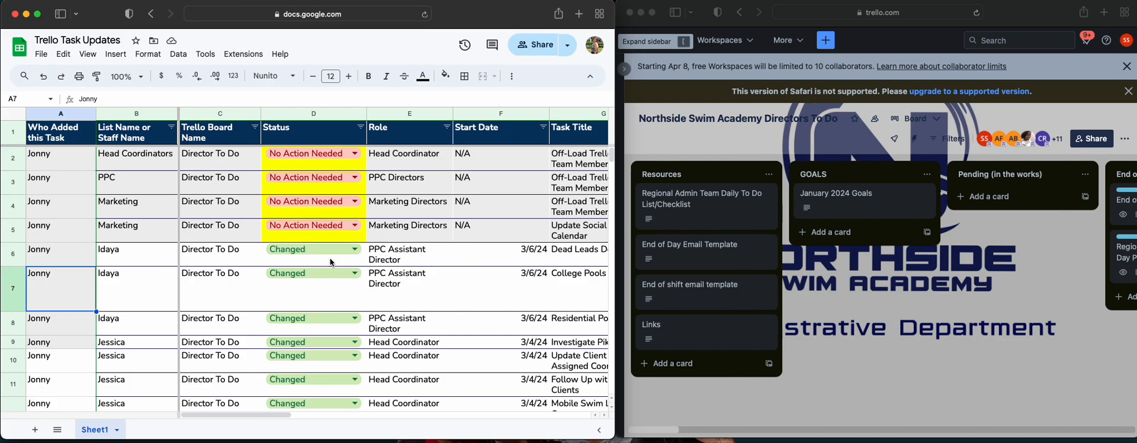
click(340, 251)
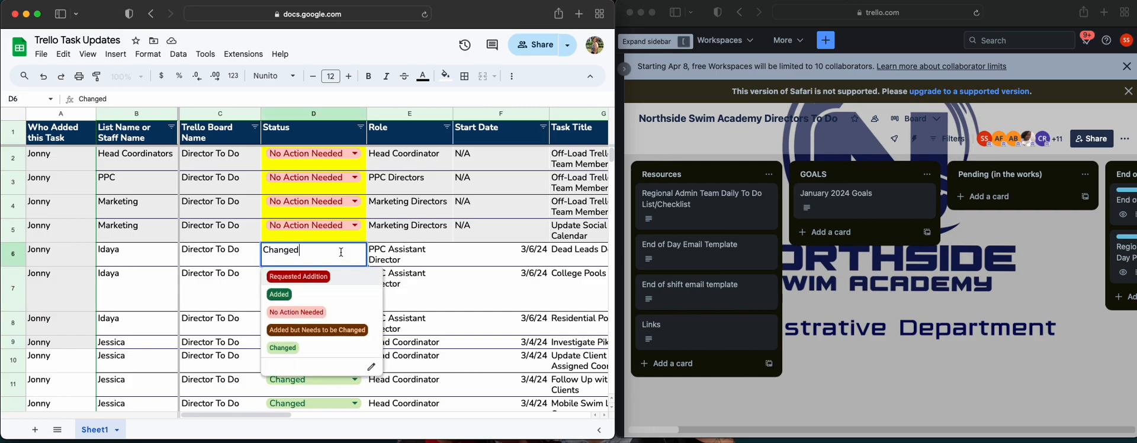
click(308, 277)
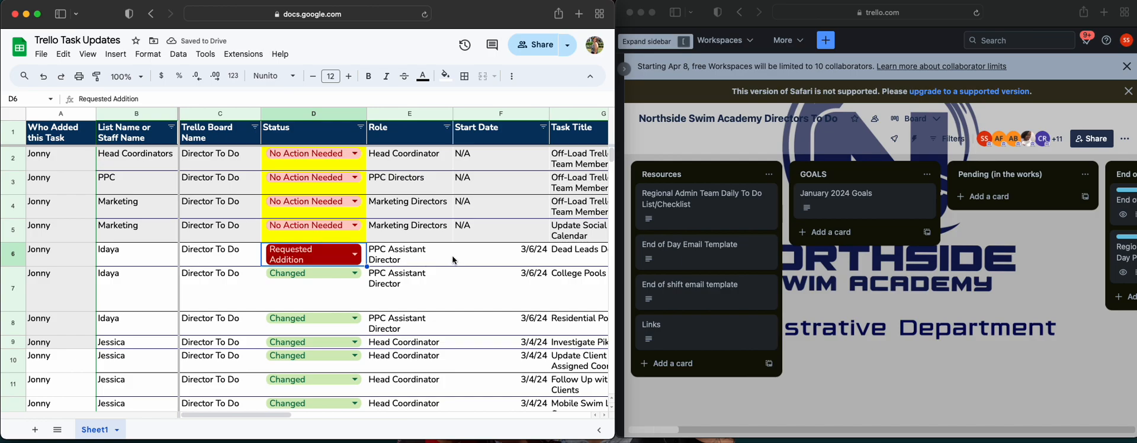
Step: Start a new card in the PPC Assistant Director's task list on the Trello board
drag(646, 430, 1077, 412)
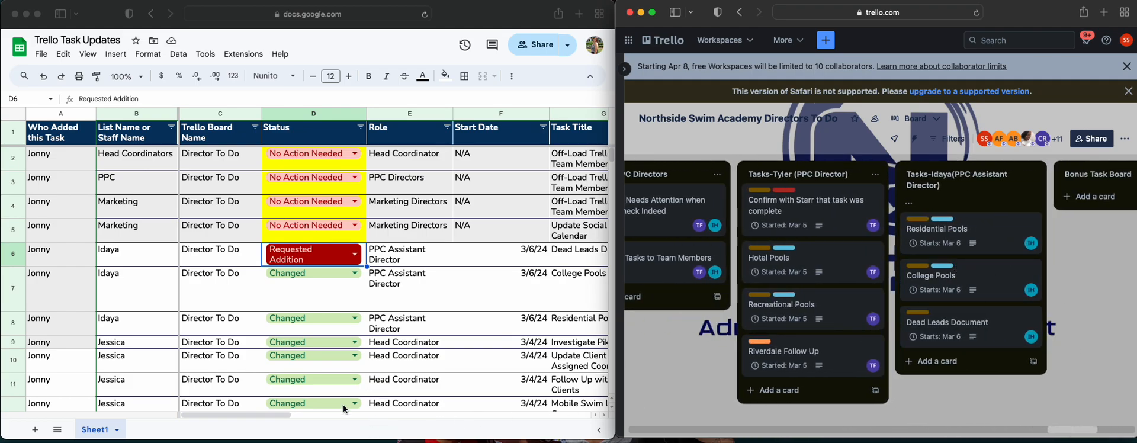
drag(295, 417, 327, 423)
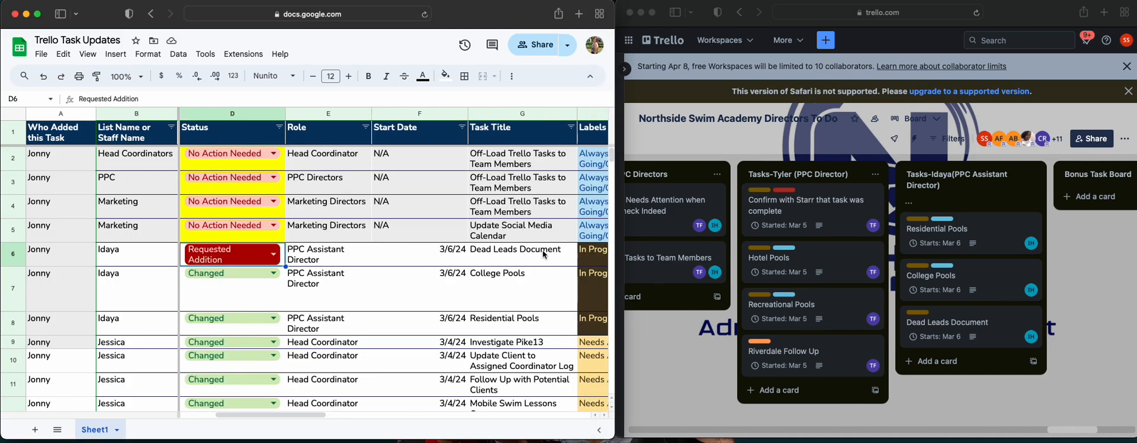
drag(318, 422, 286, 422)
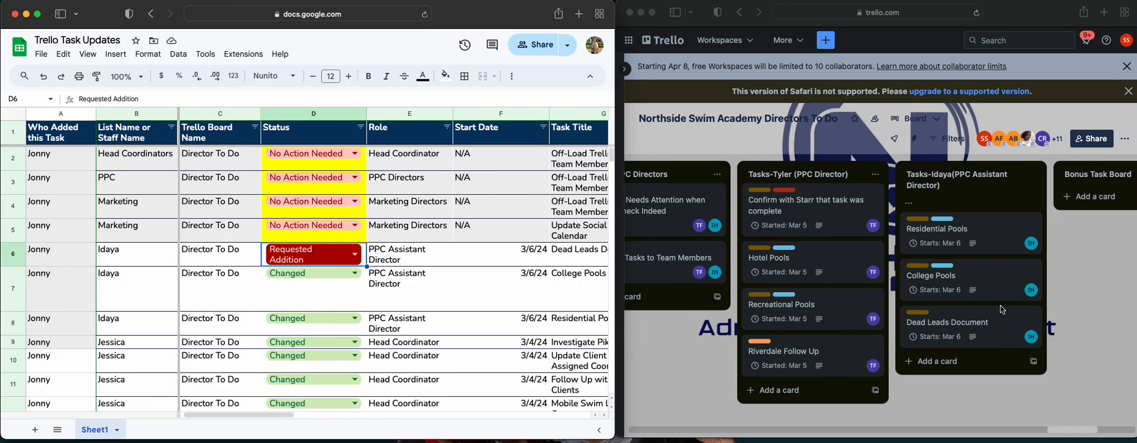
click(938, 367)
click(937, 368)
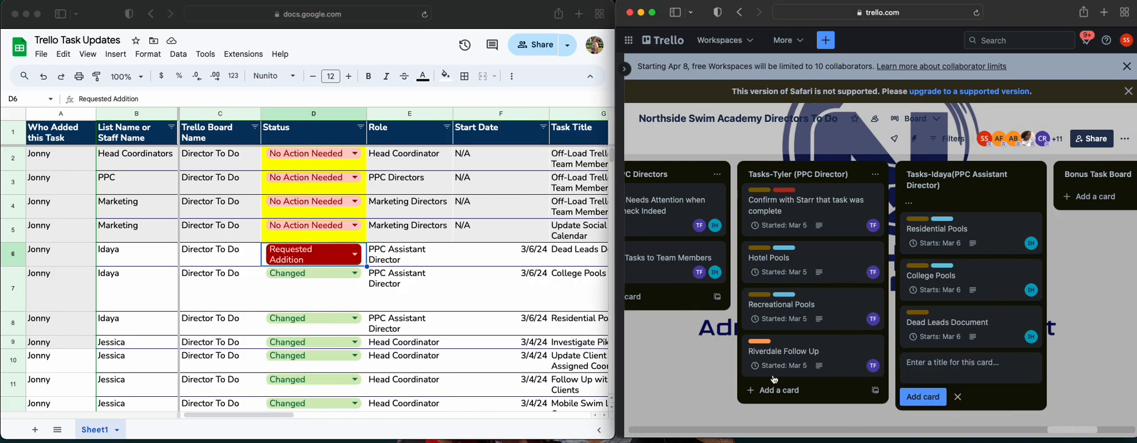
Step: Copy the task title "Dead Leads Document" from row 6 of the sheet into the new Trello card and add the card
drag(285, 422, 315, 422)
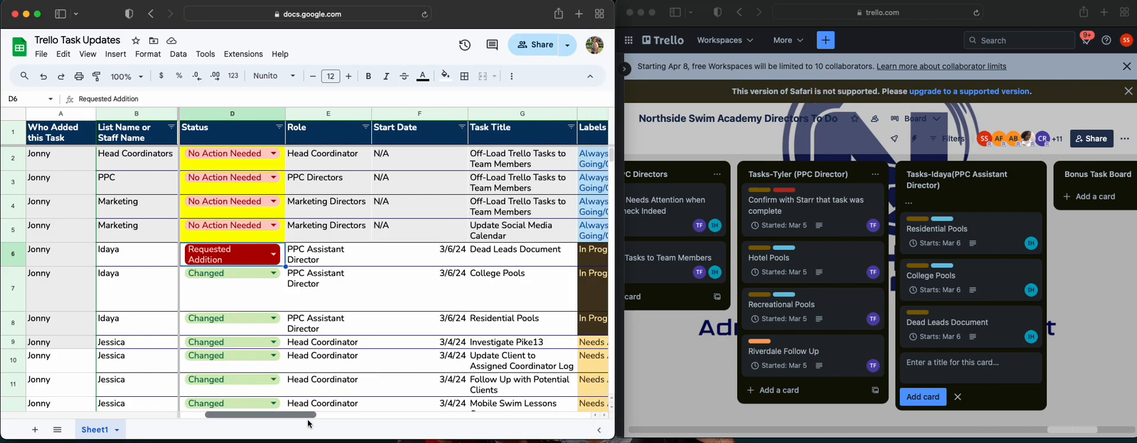
double_click(505, 249)
double_click(504, 249)
triple_click(504, 249)
right_click(505, 249)
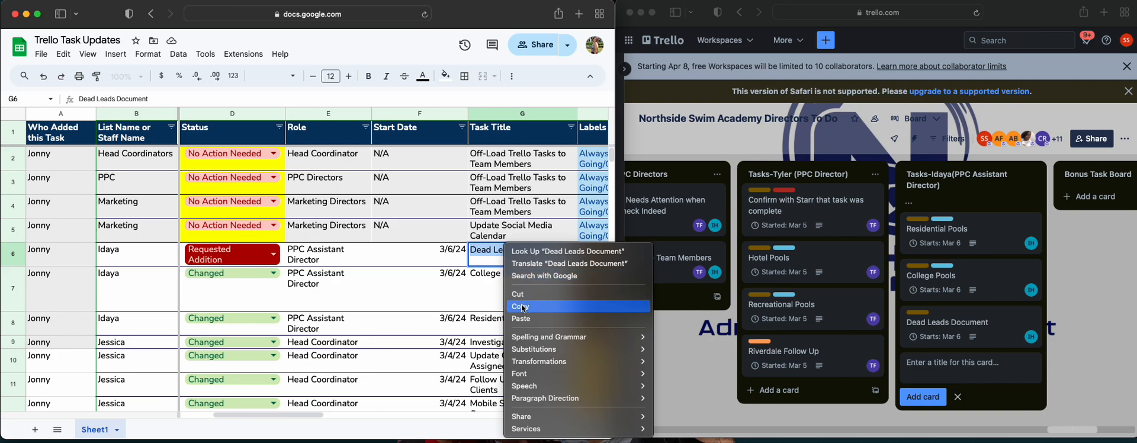
click(524, 305)
click(983, 376)
right_click(981, 376)
click(985, 379)
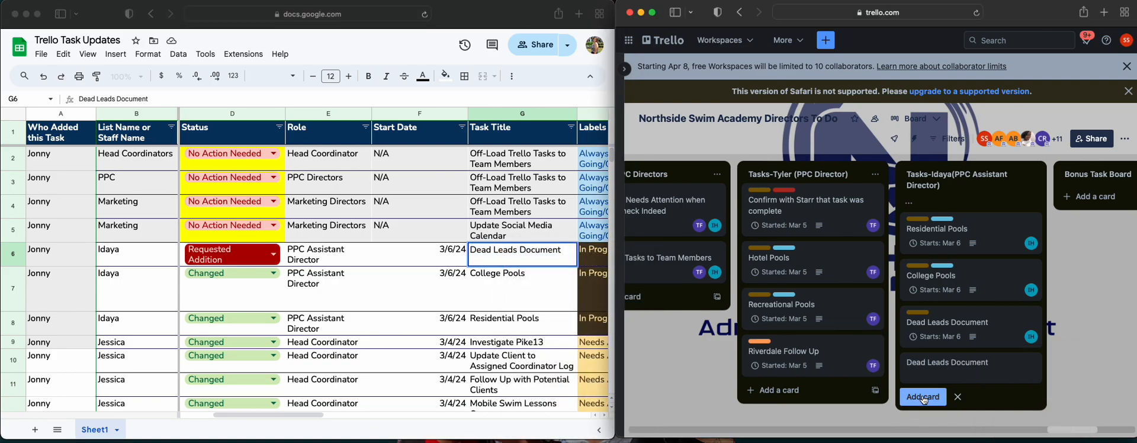
key(Return)
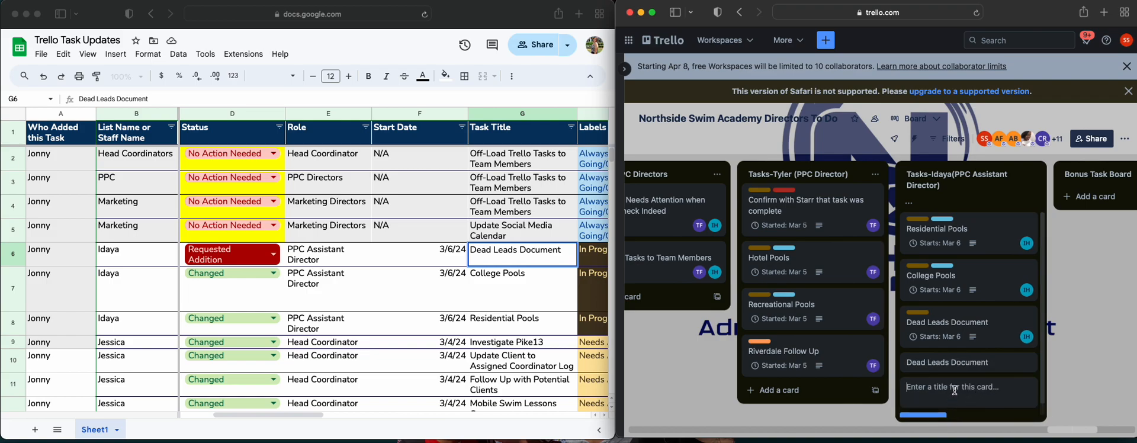
key(Escape)
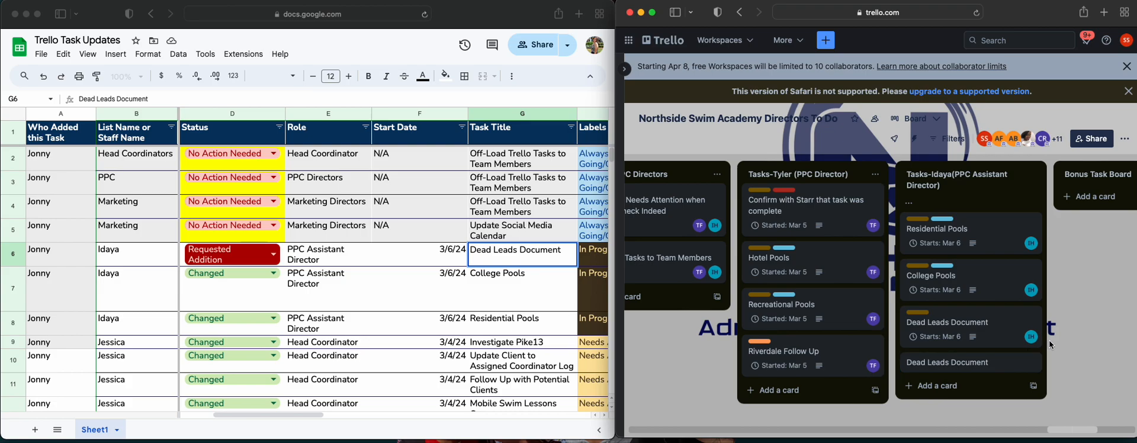
Step: Open the new Dead Leads Document card and give it a start date of 03/05/2024 without a due date
click(1000, 364)
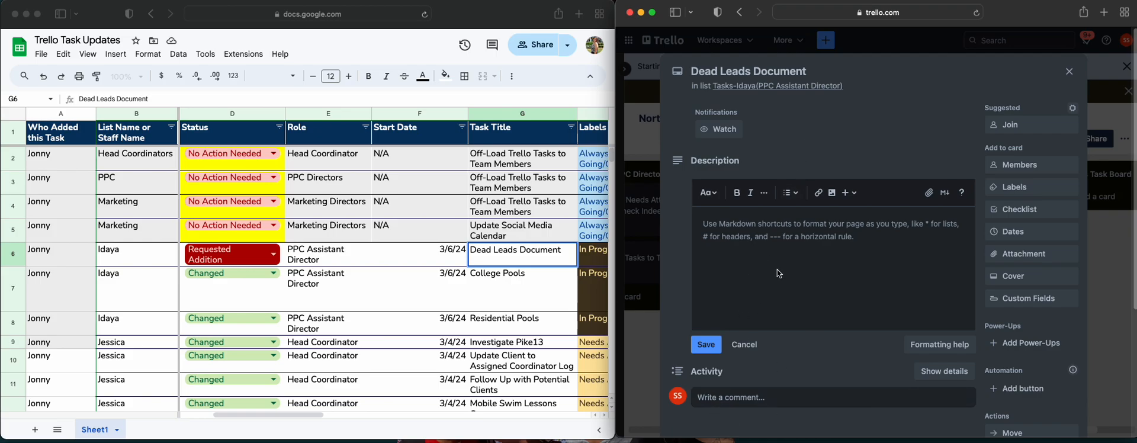
drag(308, 415, 289, 415)
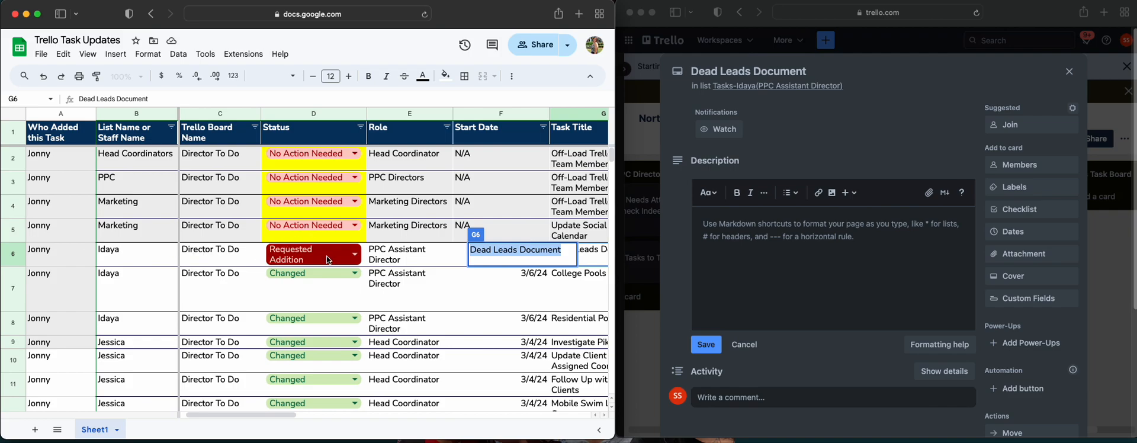
click(431, 258)
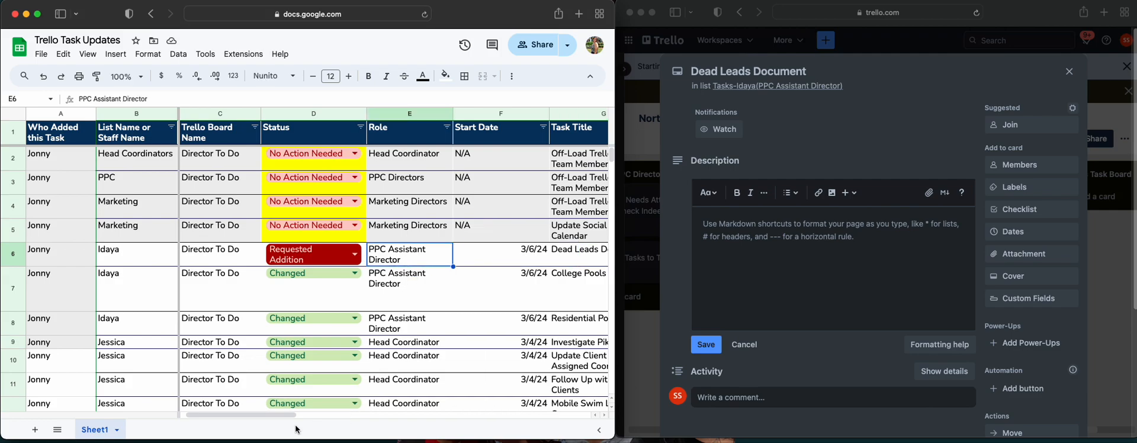
drag(286, 415, 362, 411)
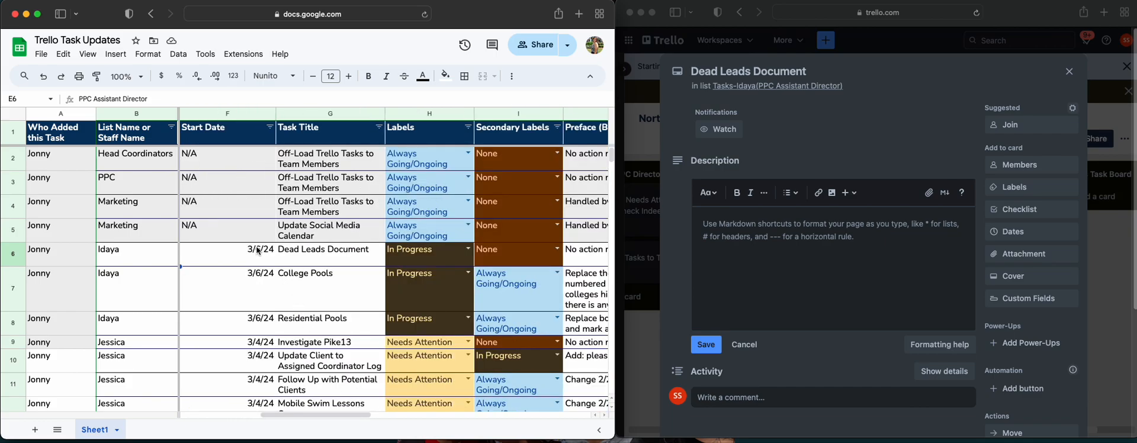
click(1029, 232)
click(1028, 231)
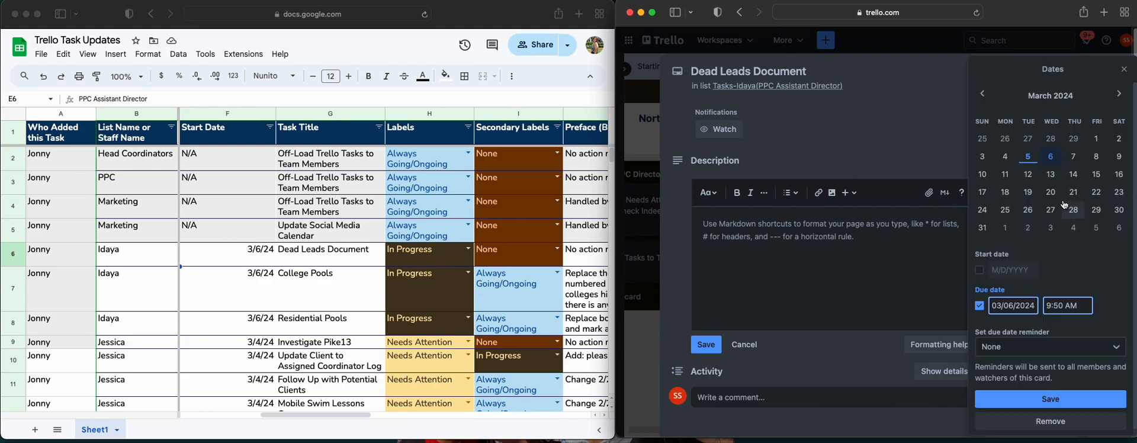
click(1038, 401)
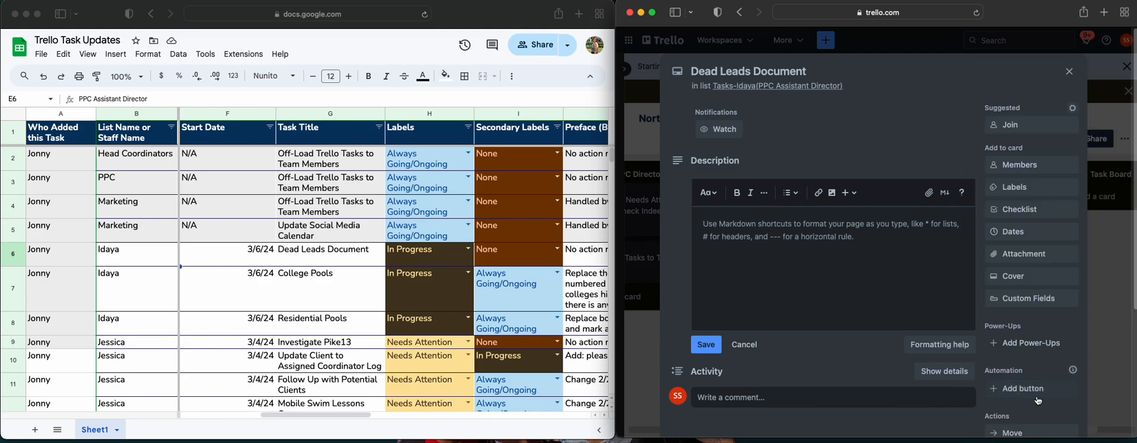
click(888, 129)
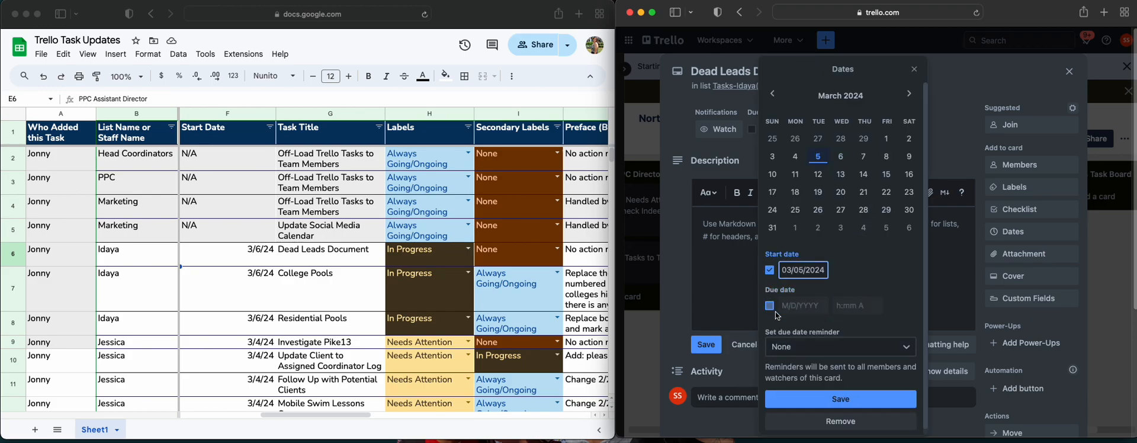
click(840, 401)
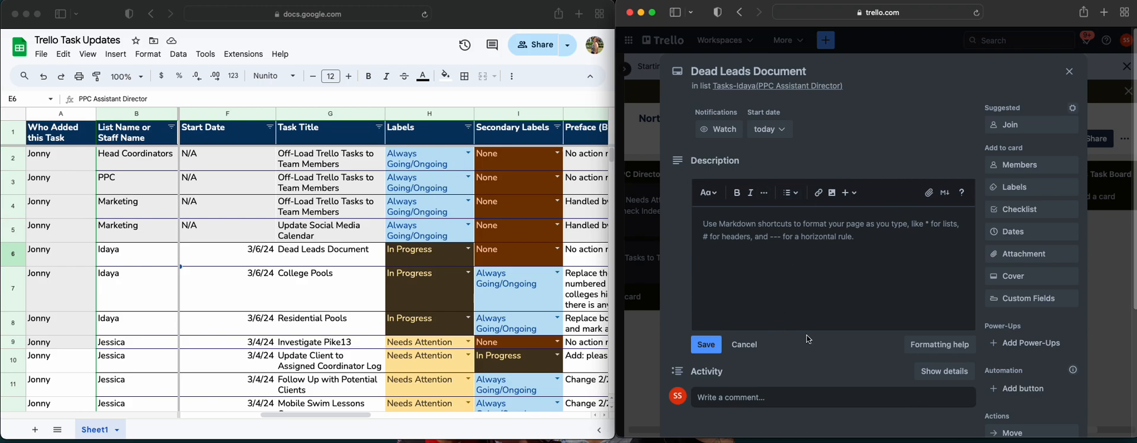
Step: Add the In Progress label to the Dead Leads Document card
click(1027, 187)
click(1045, 261)
click(892, 178)
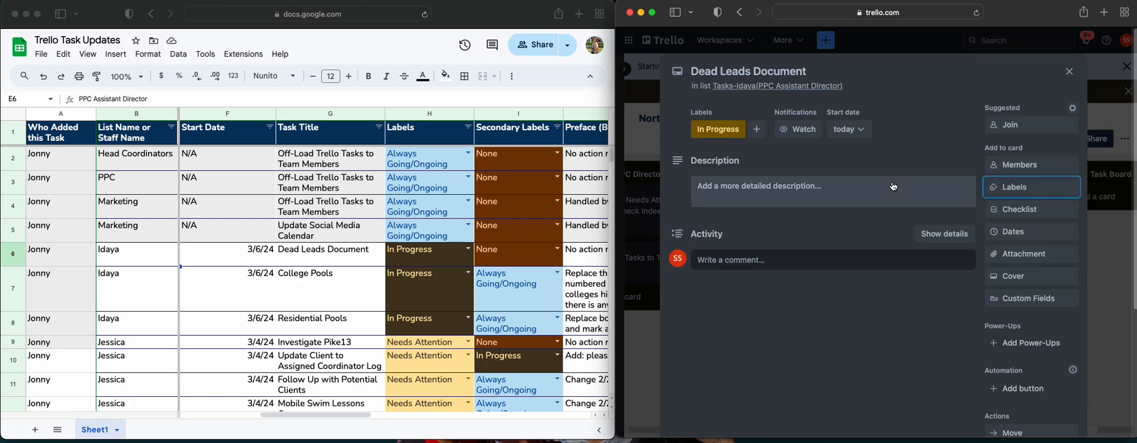
Step: Open the Preface cell of the College Pools task in row 7 of the sheet and select its full text
drag(349, 416, 375, 416)
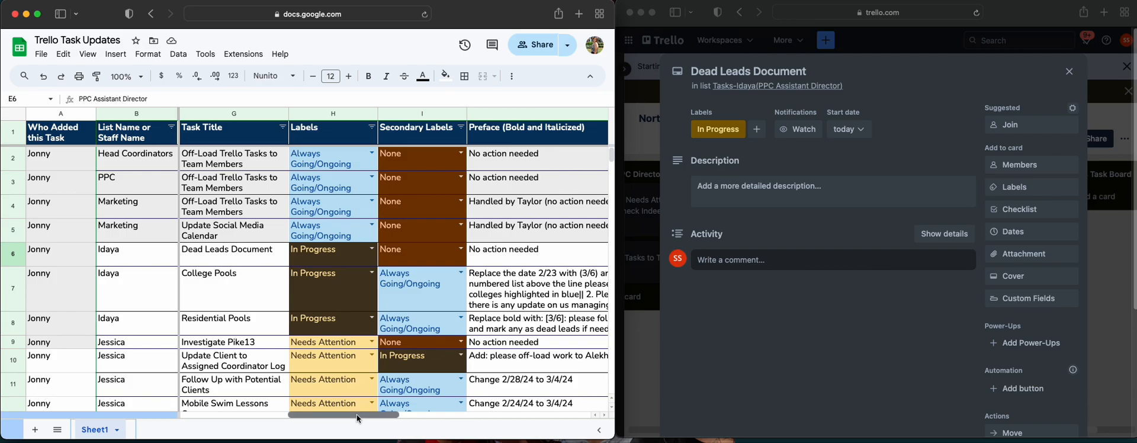
scroll(381, 420, right, 2)
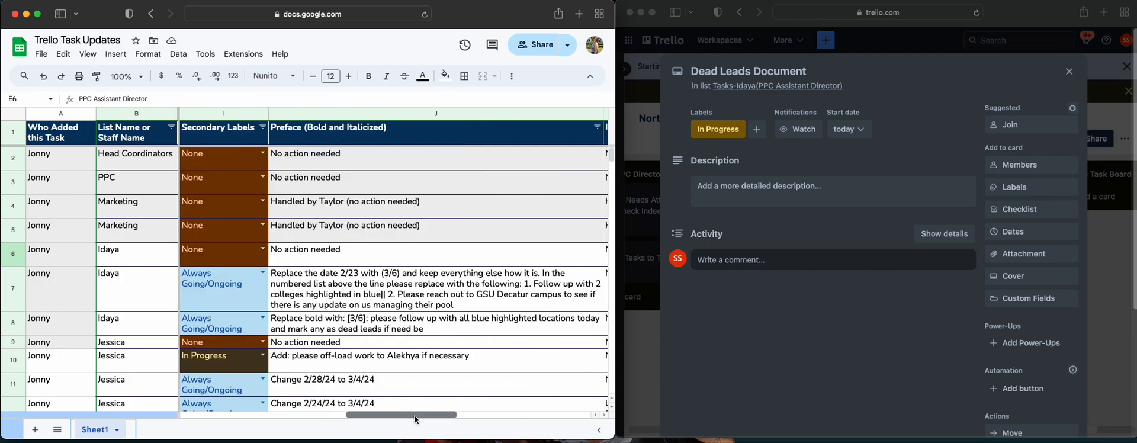
scroll(414, 416, right, 2)
double_click(384, 288)
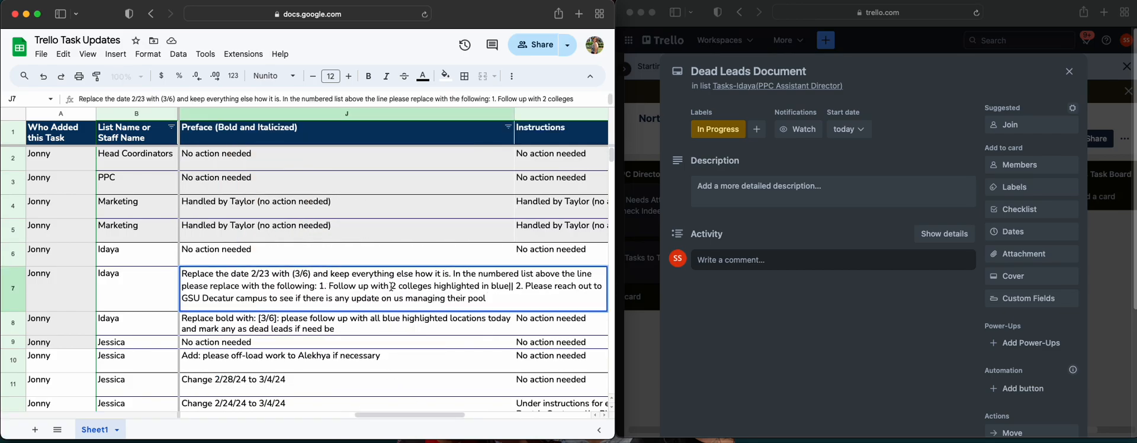
key(super+a)
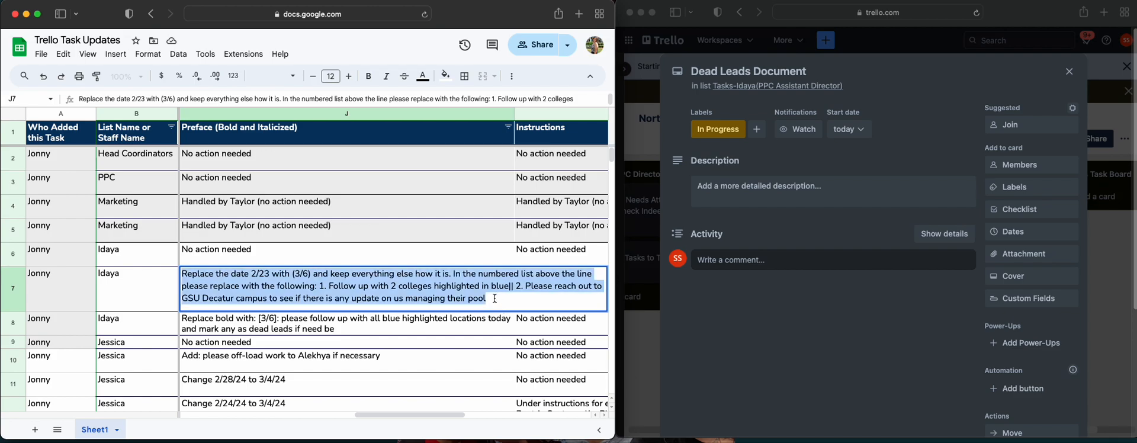
right_click(474, 300)
click(455, 302)
click(488, 310)
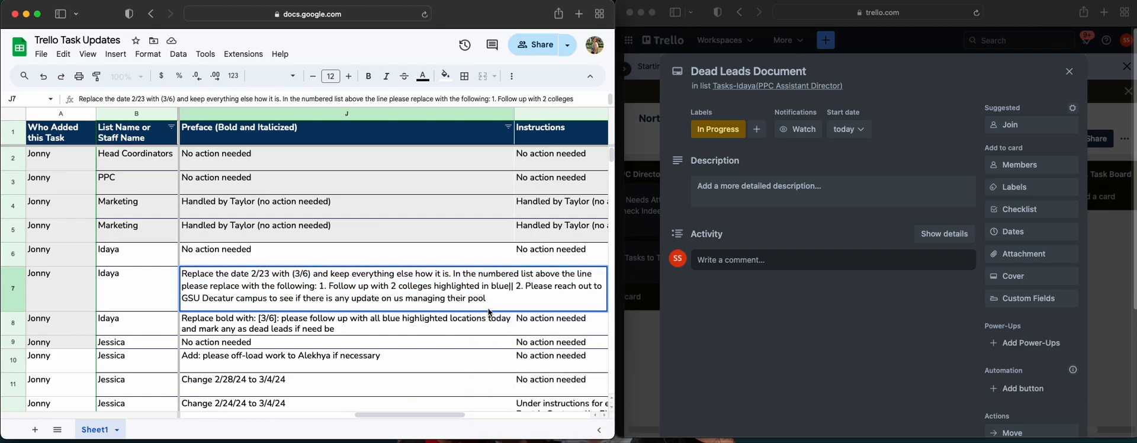
Step: Cut the row 7 Preface text from "(3/6)" to the end, and undo the cut
drag(310, 305, 286, 276)
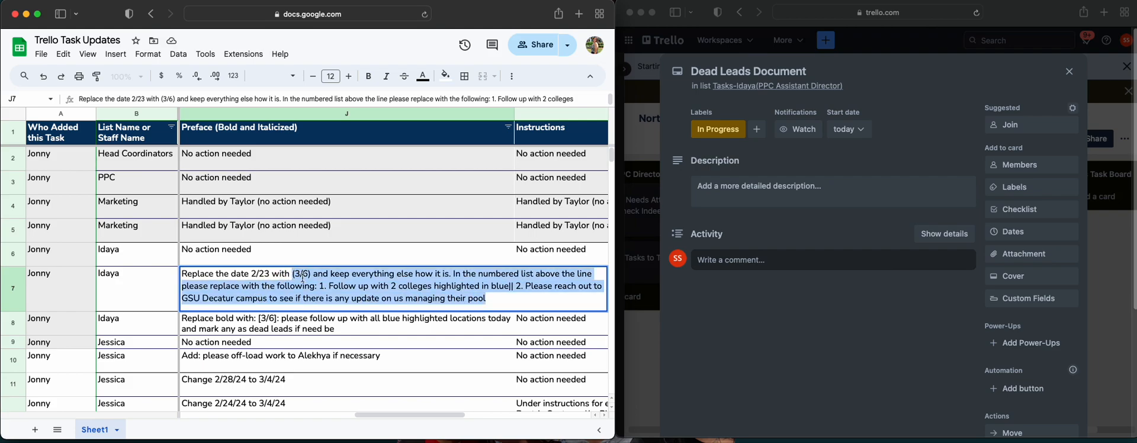
right_click(302, 276)
click(336, 323)
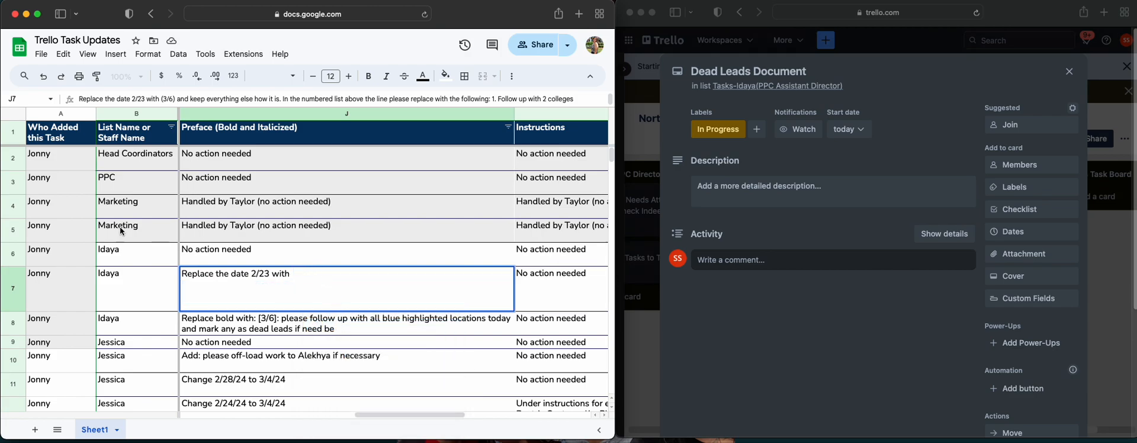
click(311, 194)
click(47, 76)
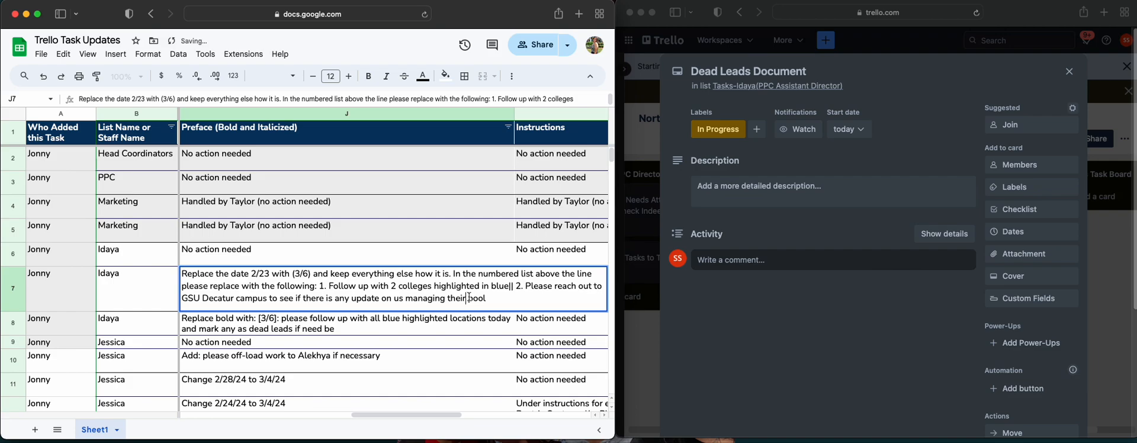
Step: Copy the row 7 Preface text from "(3/6)" to the end and open the Trello card's description for editing
drag(486, 299, 293, 276)
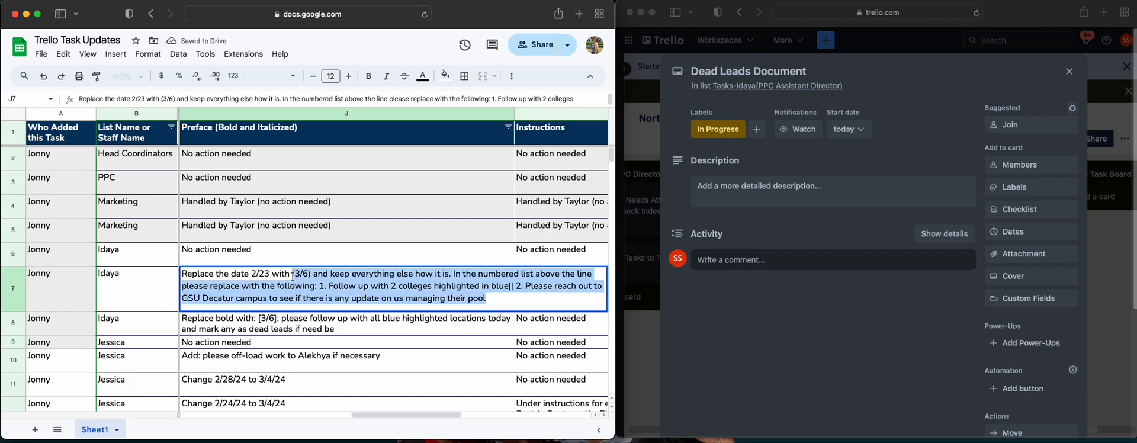
right_click(295, 275)
click(329, 337)
click(760, 195)
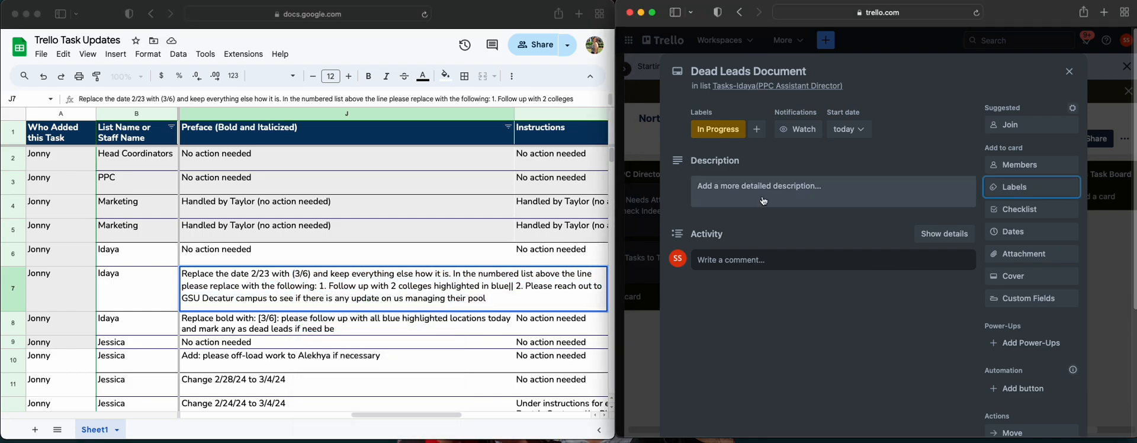
right_click(720, 226)
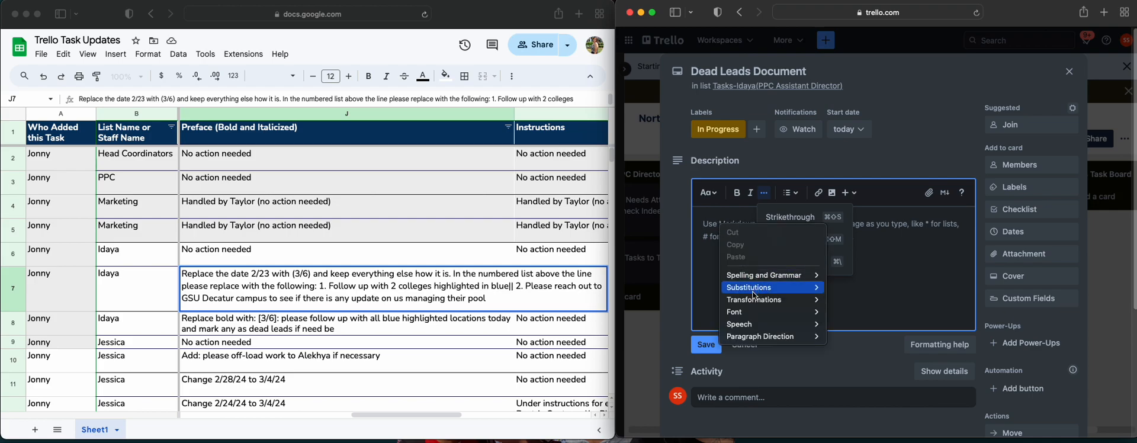
click(721, 229)
right_click(721, 229)
click(925, 250)
click(764, 194)
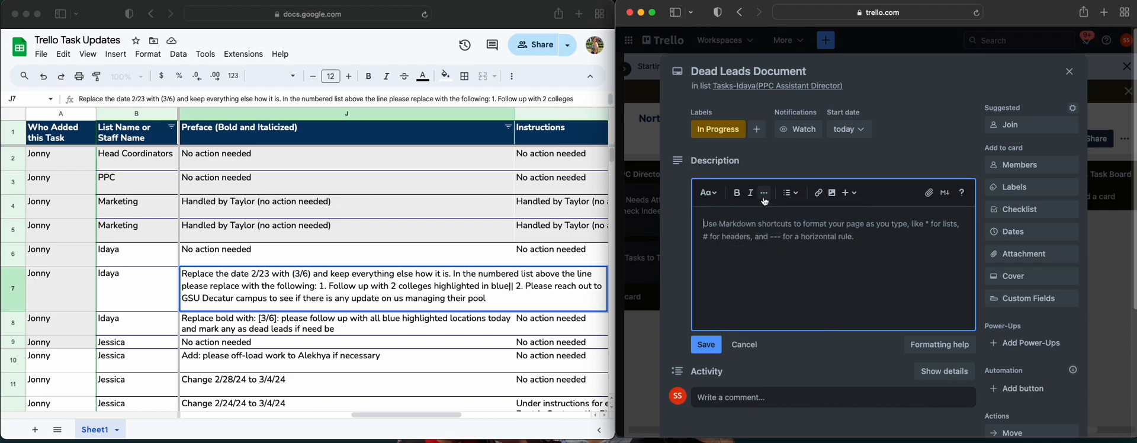
right_click(728, 228)
click(585, 264)
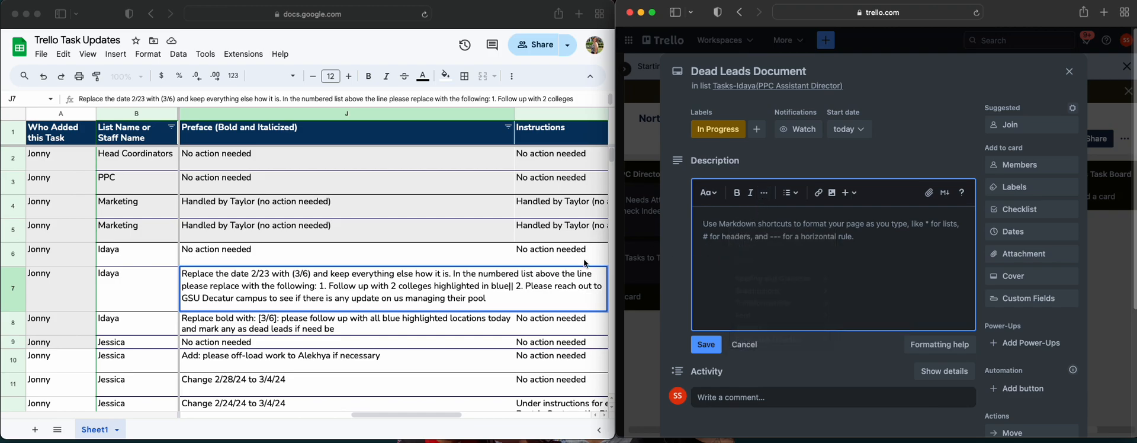
Step: Copy the selected Preface text in row 7 once more and paste it into the Dead Leads Document card's description
click(489, 291)
right_click(492, 297)
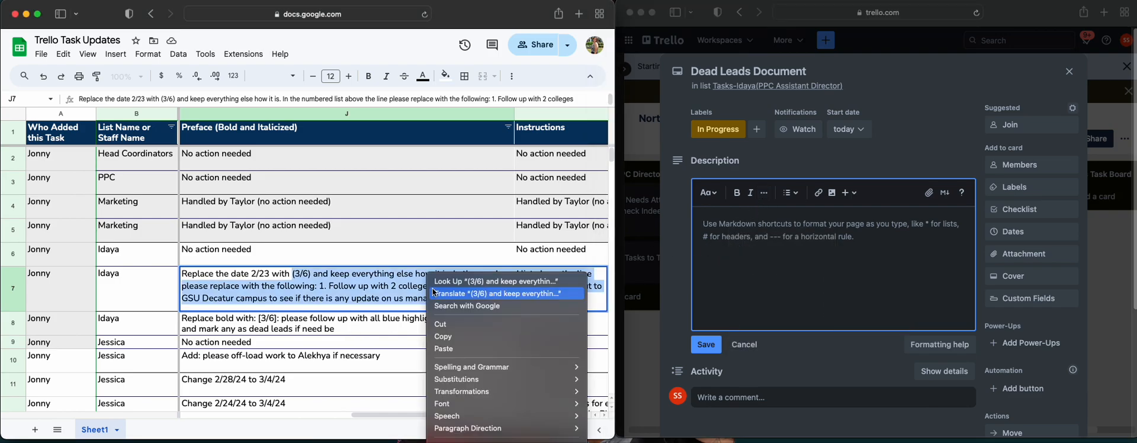
click(456, 336)
click(781, 234)
right_click(748, 228)
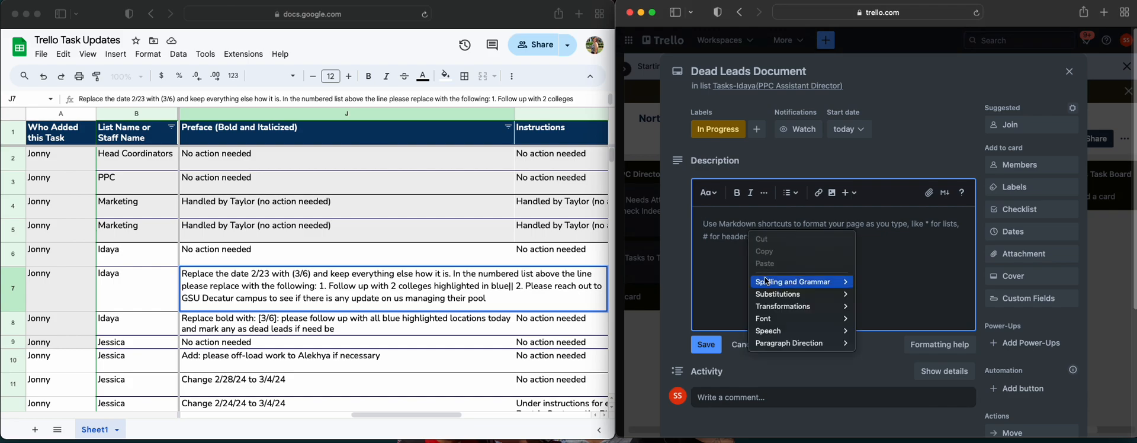
click(717, 247)
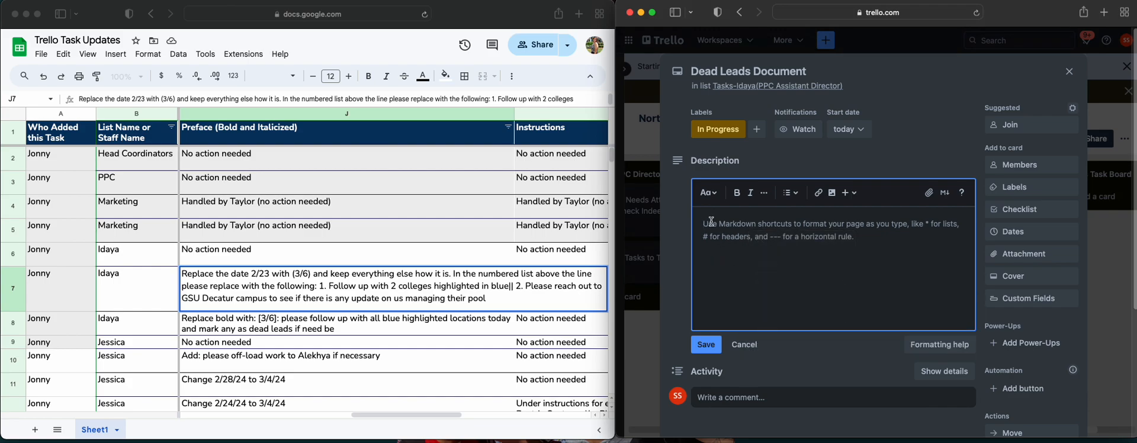
key(super+v)
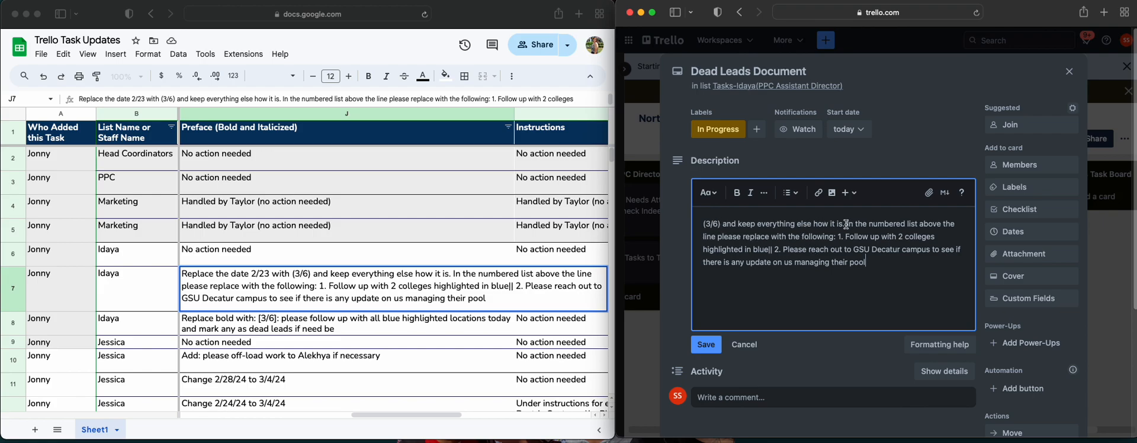
Step: Delete the editing instructions between "(3/6)" and "1. Follow up with 2 colleges" in the description, including the leftover colon
drag(847, 224, 725, 226)
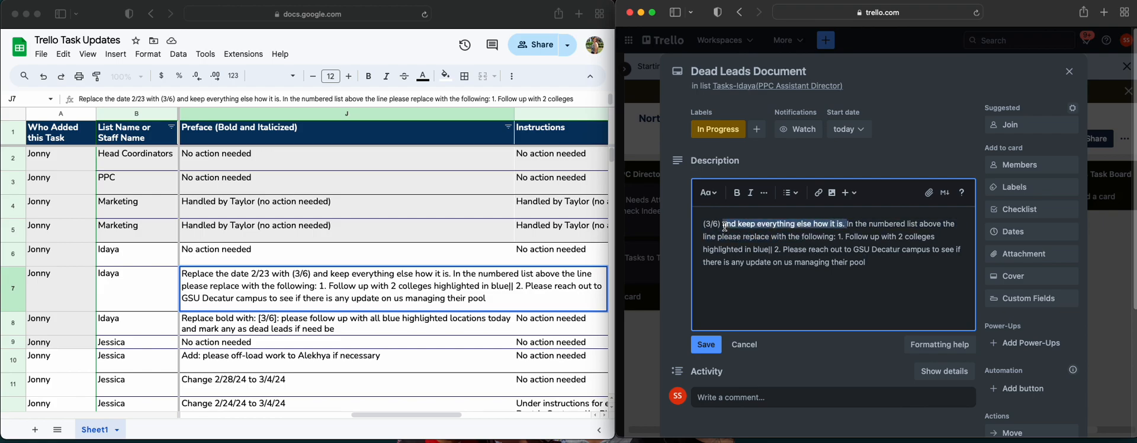
key(BackSpace)
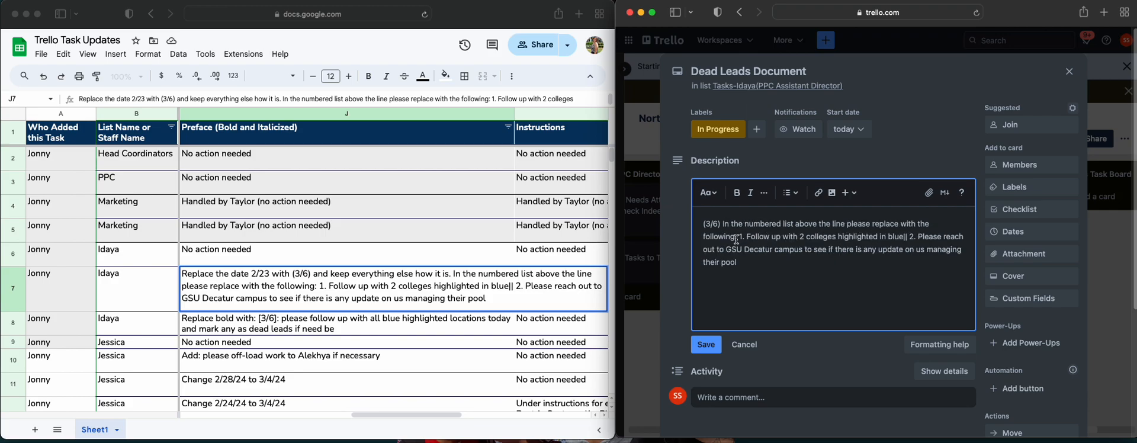
drag(735, 237, 723, 227)
key(BackSpace)
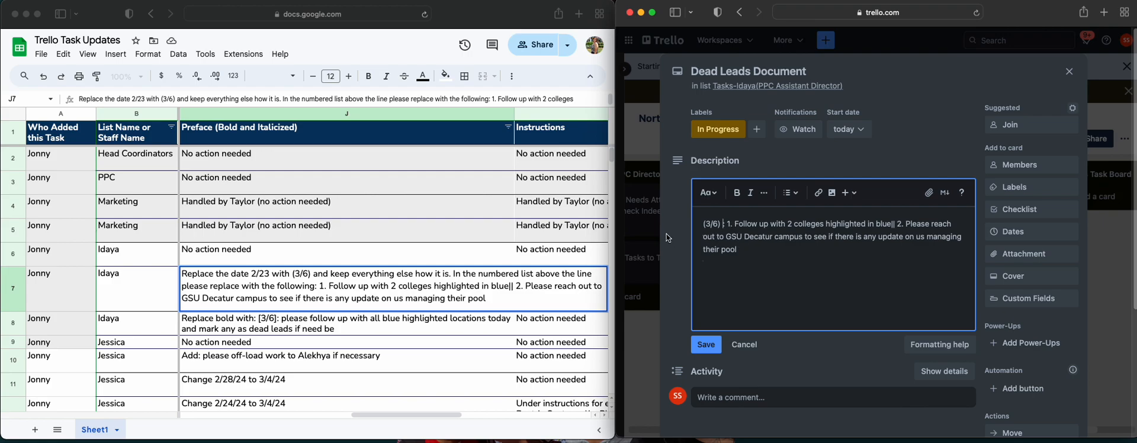
click(721, 226)
key(BackSpace)
click(726, 224)
key(BackSpace)
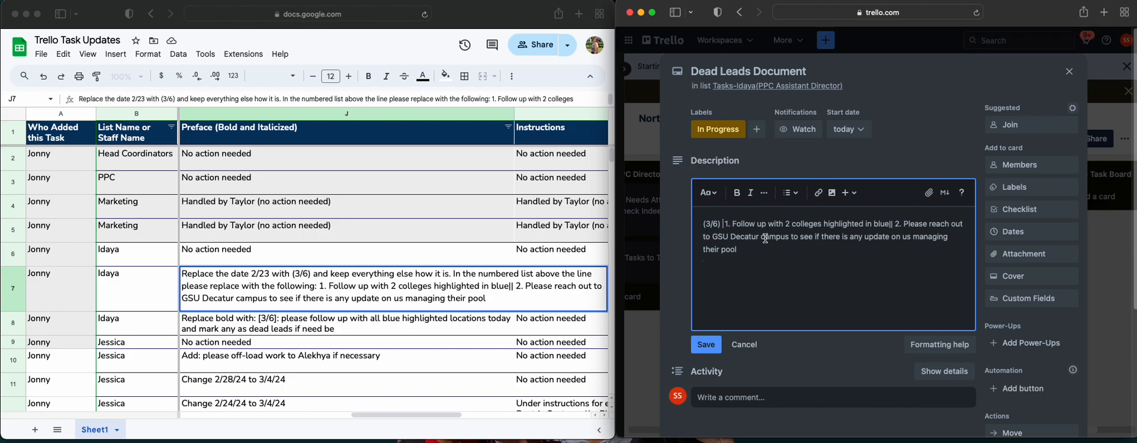
Step: Remove the "||" separator and start item 2 of the description on its own line
click(896, 224)
key(BackSpace)
key(BackSpace)
key(Return)
Step: Format the whole card description as bold and italic
drag(797, 256, 684, 218)
click(737, 192)
click(750, 193)
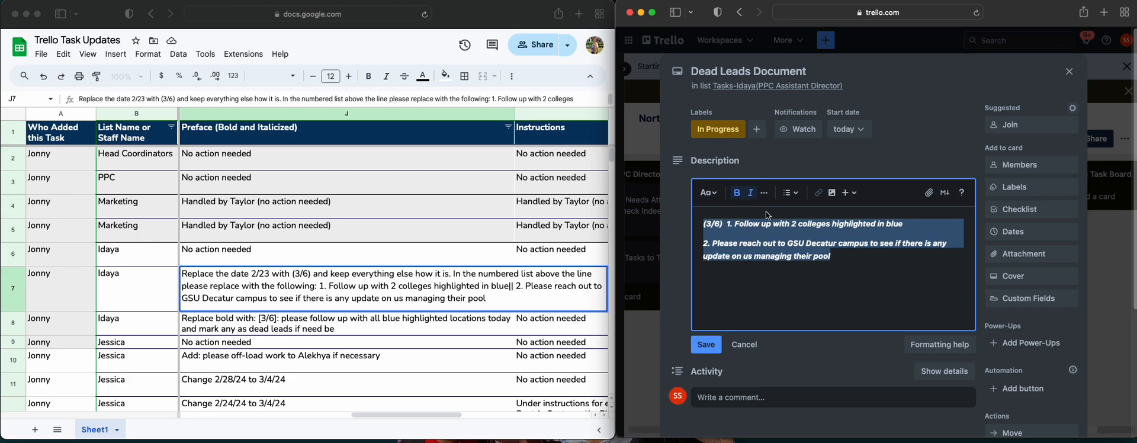
click(848, 256)
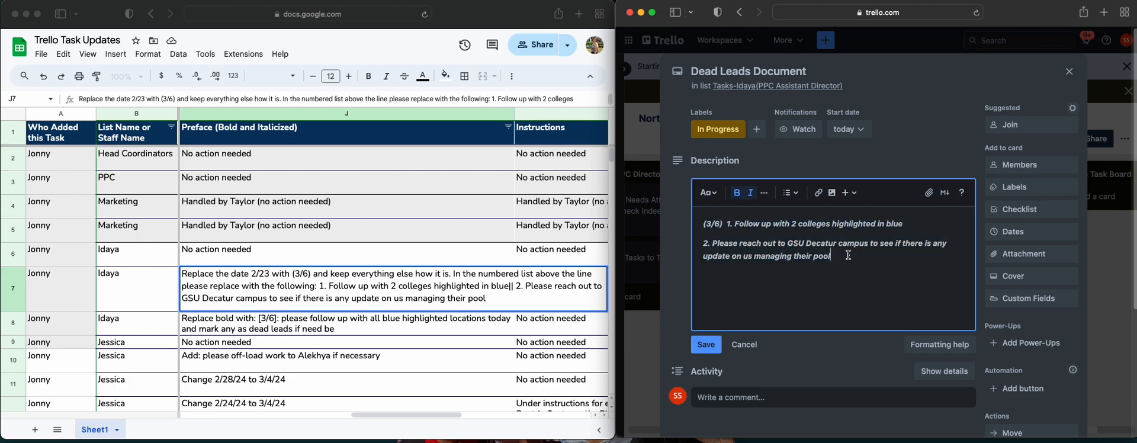
Step: Copy the client instructions in row 12's Instructions cell, from item 1 through the end of the suggestions
click(542, 331)
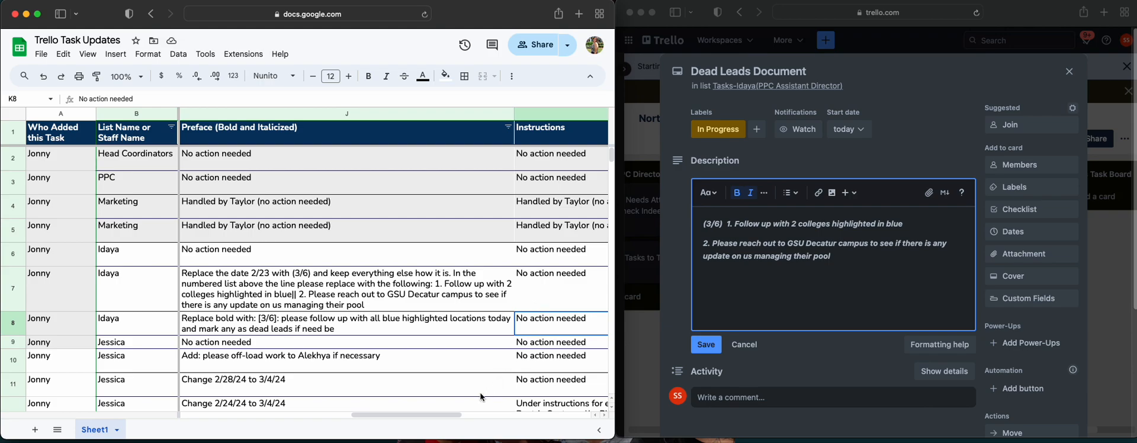
drag(437, 414, 502, 403)
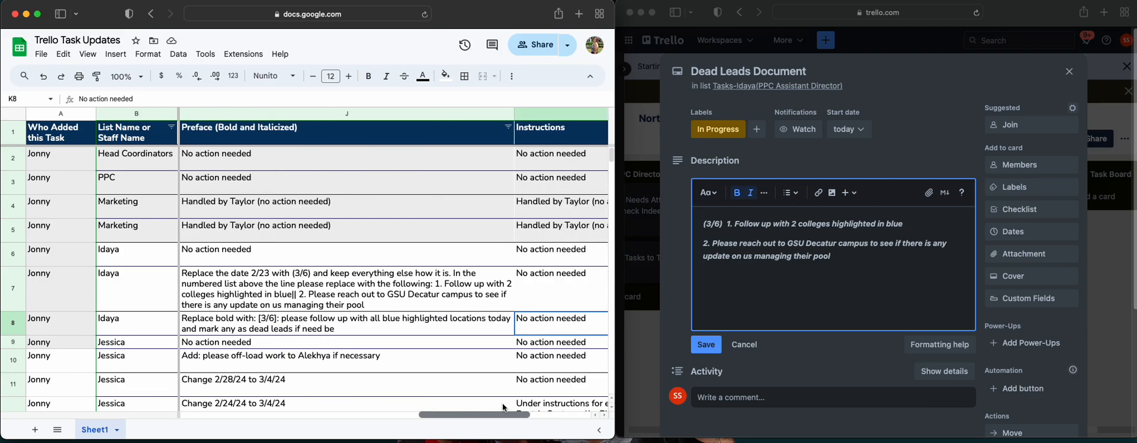
scroll(561, 326, down, 3)
scroll(560, 326, right, 1)
double_click(561, 333)
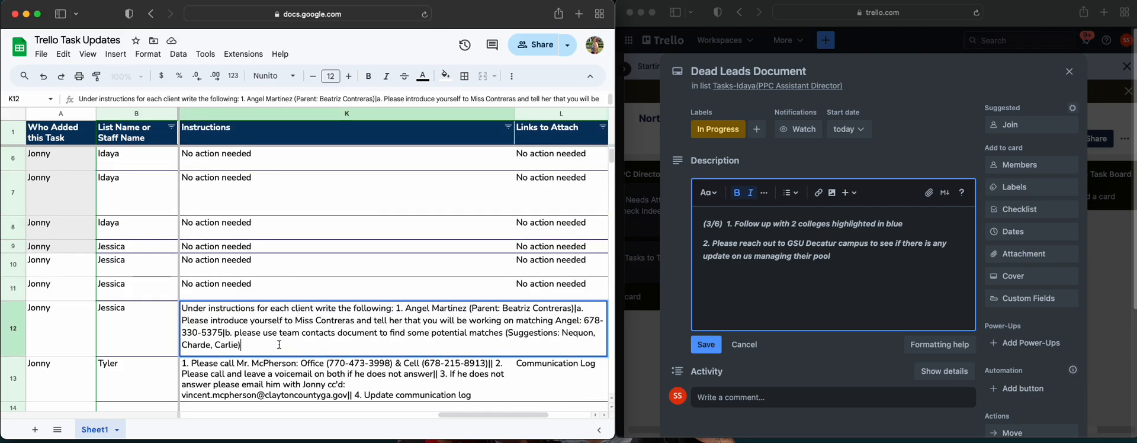
drag(240, 343, 395, 310)
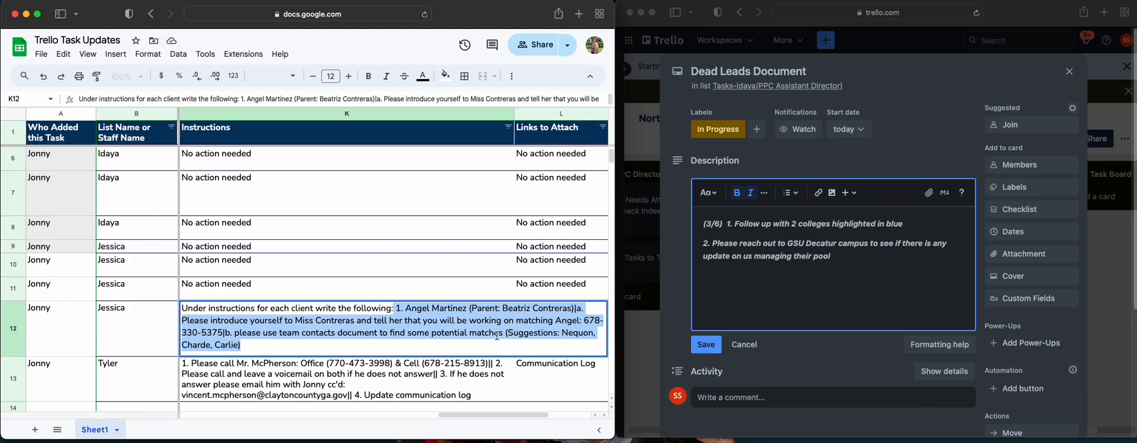
key(Right)
Step: Paste the copied client instructions into the Dead Leads Document description, leaving a blank line below the bold italic preface
click(809, 286)
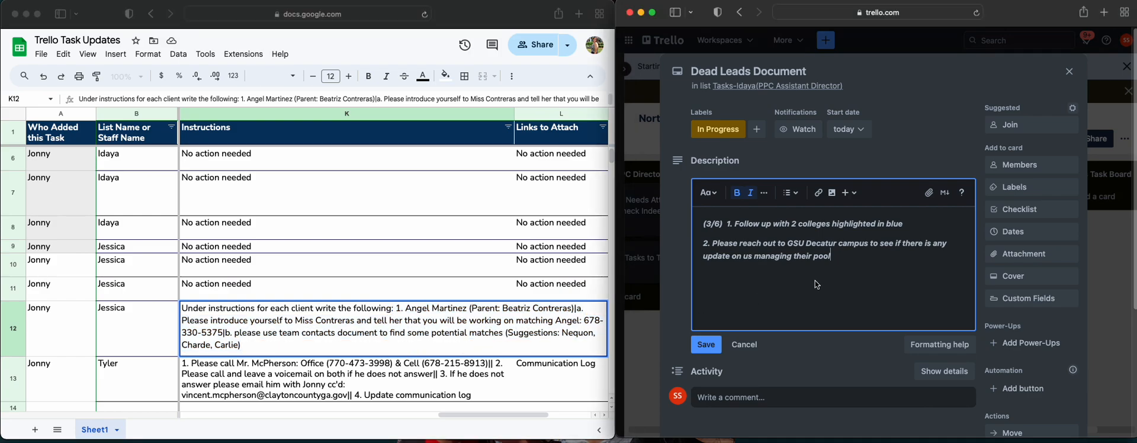
key(Return)
key(Return)
key(super+v)
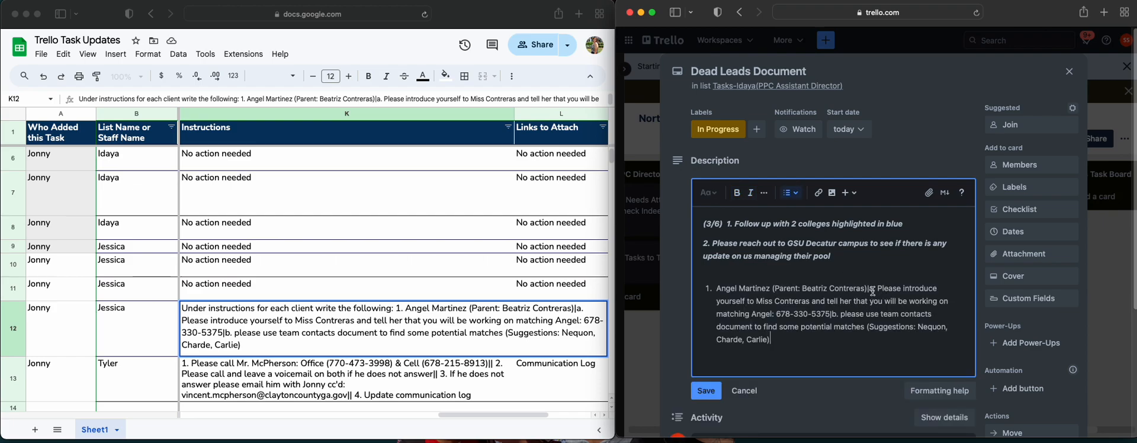
Step: Remove the "|" separators from the pasted instructions and start sub-items a and b on their own lines
key(Left)
key(BackSpace)
key(Return)
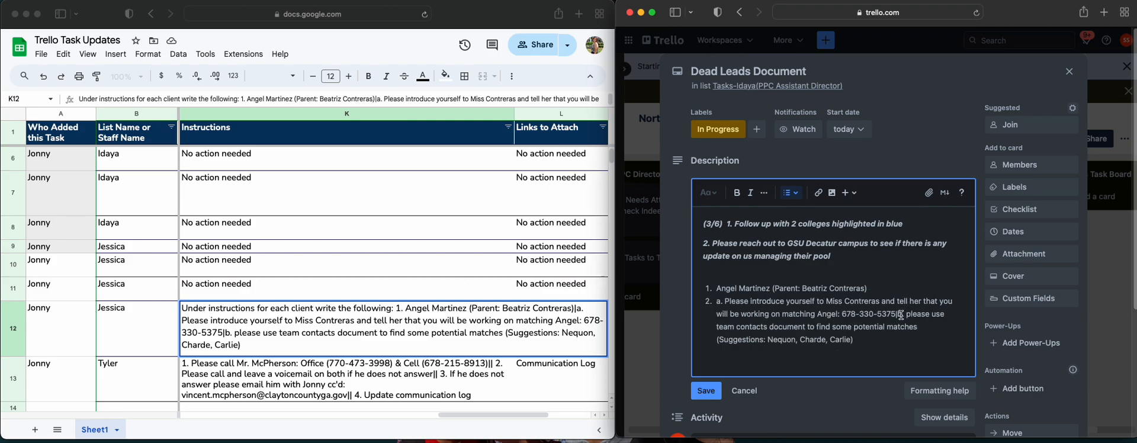
key(BackSpace)
key(Return)
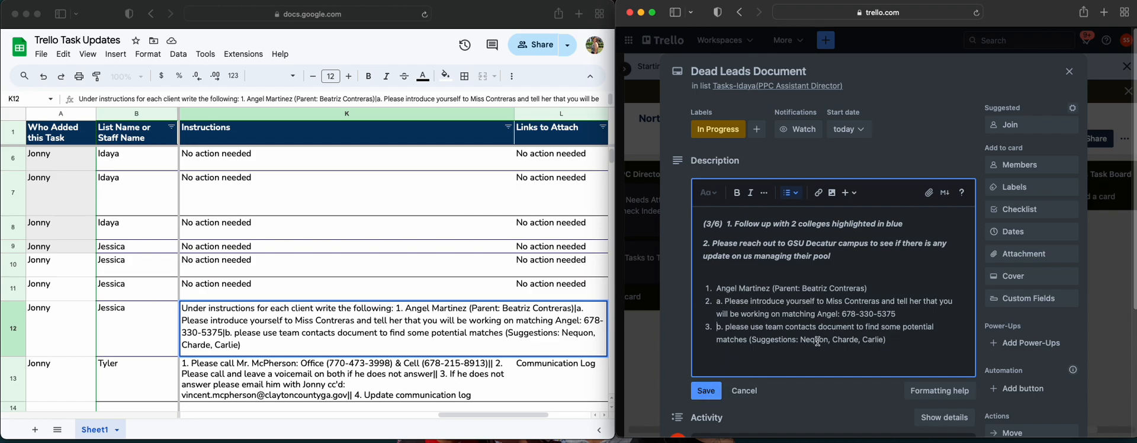
Step: Add the PPC Assistant Director as a member of the Dead Leads Document card
scroll(797, 360, down, 3)
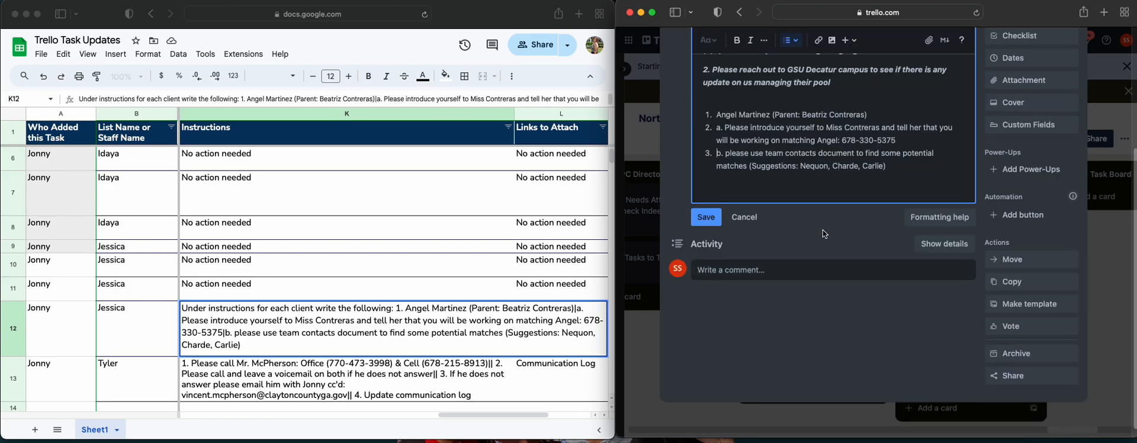
scroll(958, 148, up, 1)
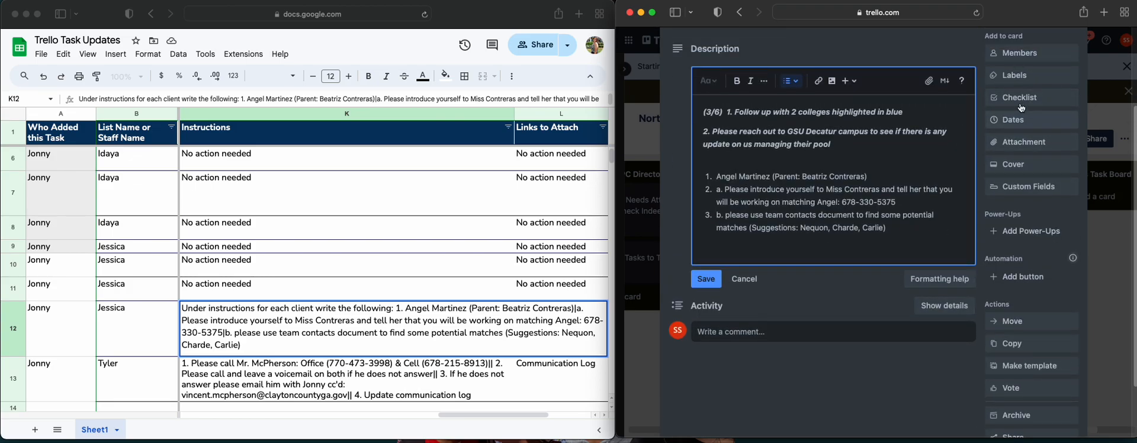
click(1028, 55)
text(id)
click(1036, 150)
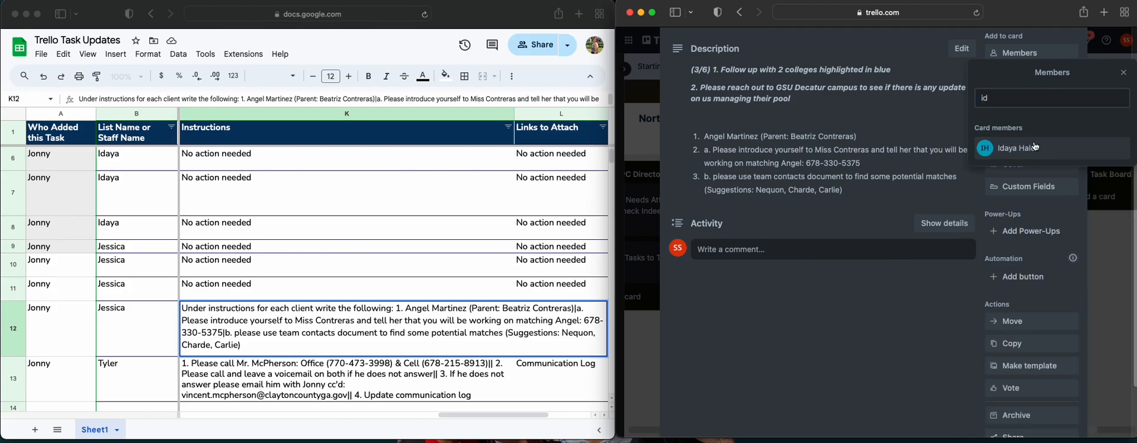
click(928, 115)
scroll(897, 133, up, 5)
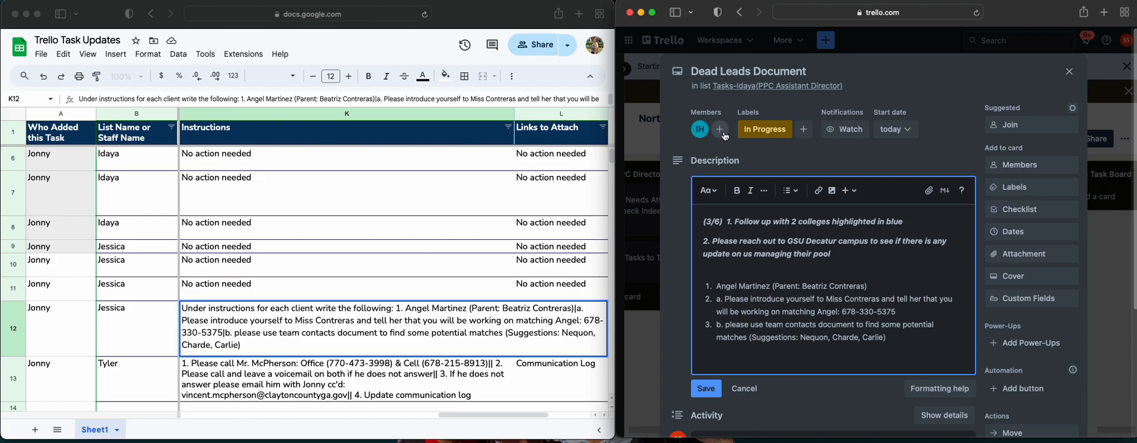
Step: View the card's member list, including the board members available to add
click(721, 130)
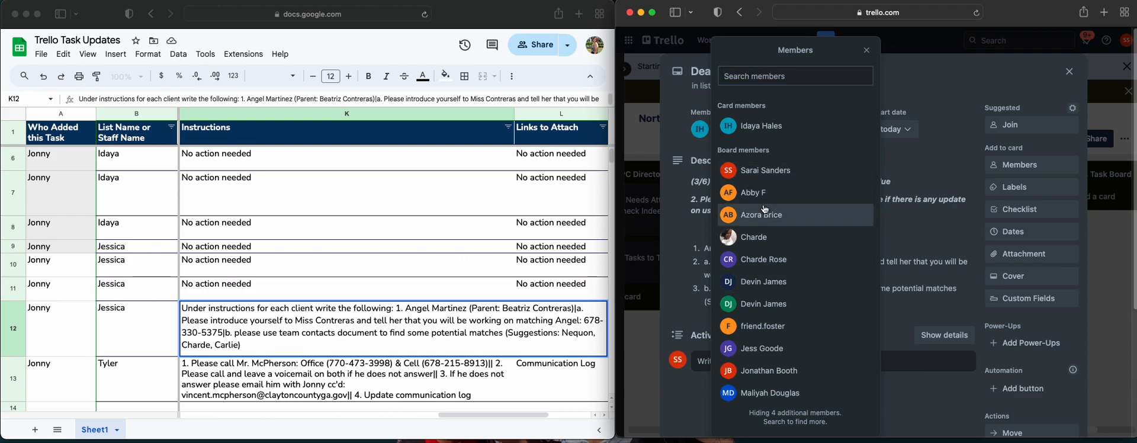
click(765, 210)
click(764, 126)
click(867, 50)
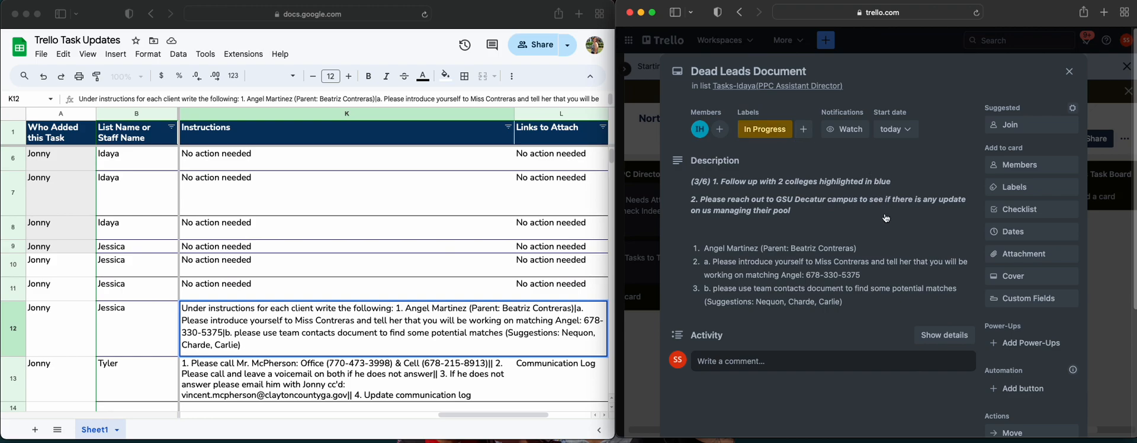
Step: Leave row 12's Instructions cell and examine the Links to Attach and Notes to Admin columns
click(439, 274)
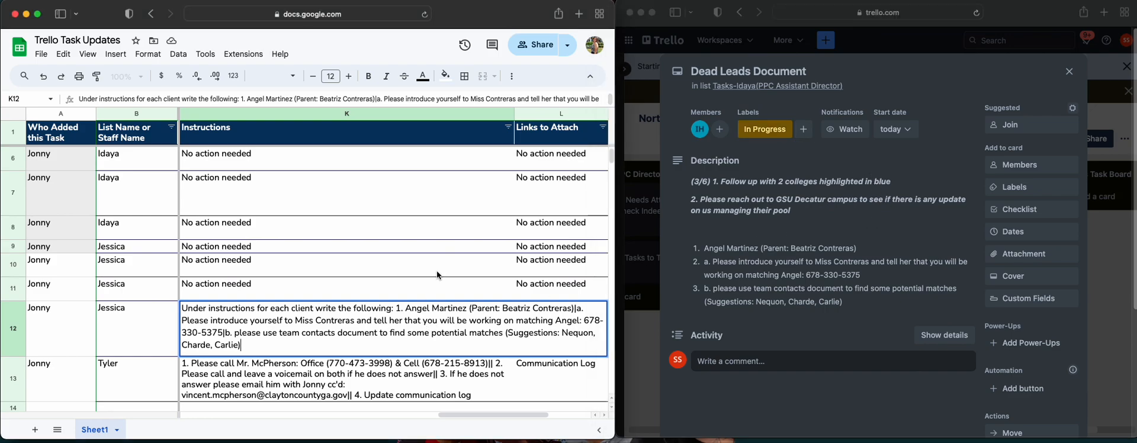
key(Return)
drag(472, 413, 530, 416)
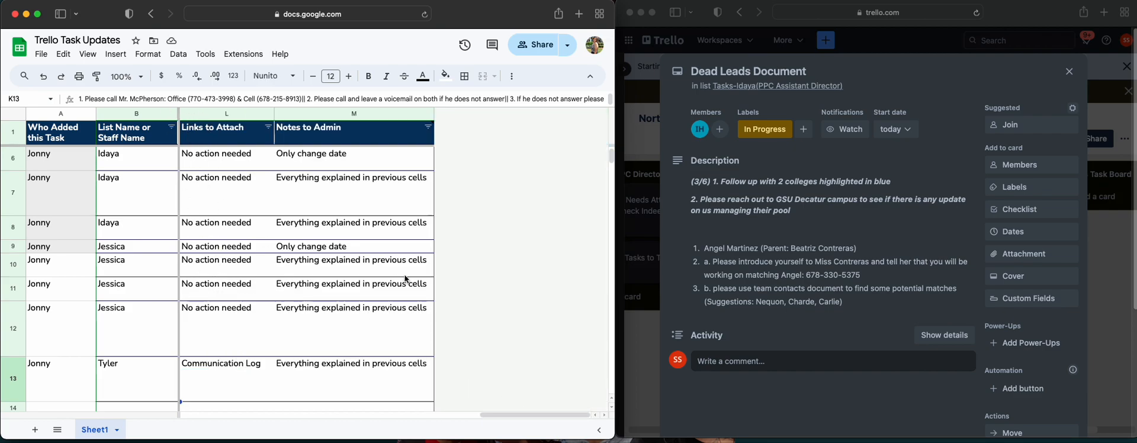
click(890, 301)
click(903, 325)
key(Return)
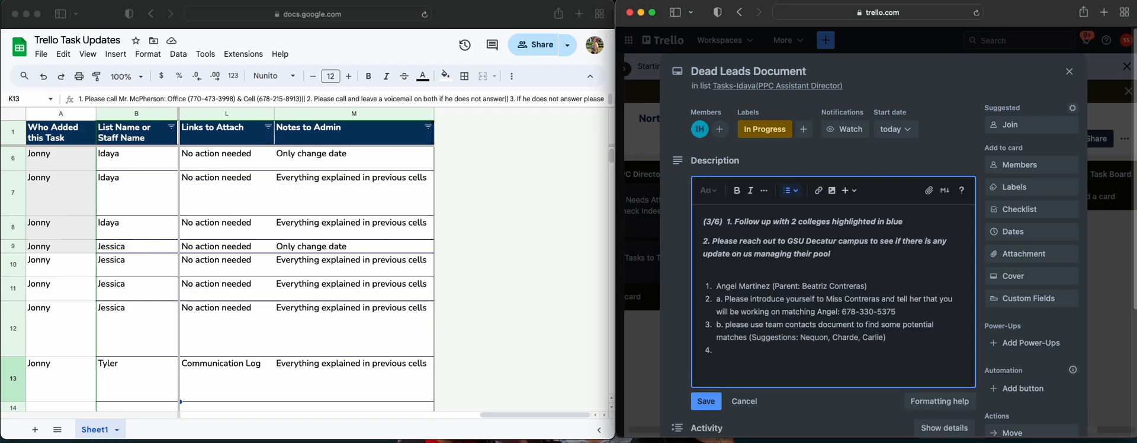
key(BackSpace)
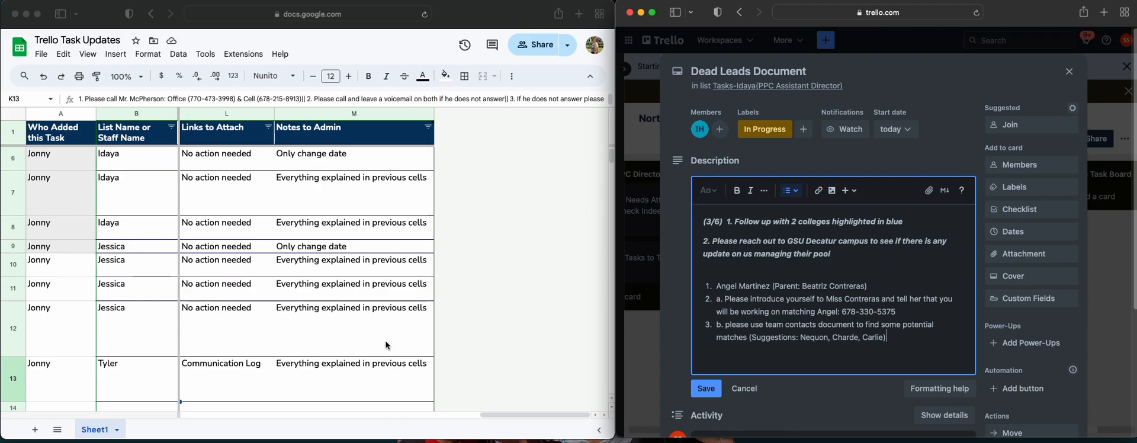
Step: Set the Dead Leads Document card's start date to 03/01/2024 and save it
scroll(388, 344, down, 2)
scroll(389, 346, up, 4)
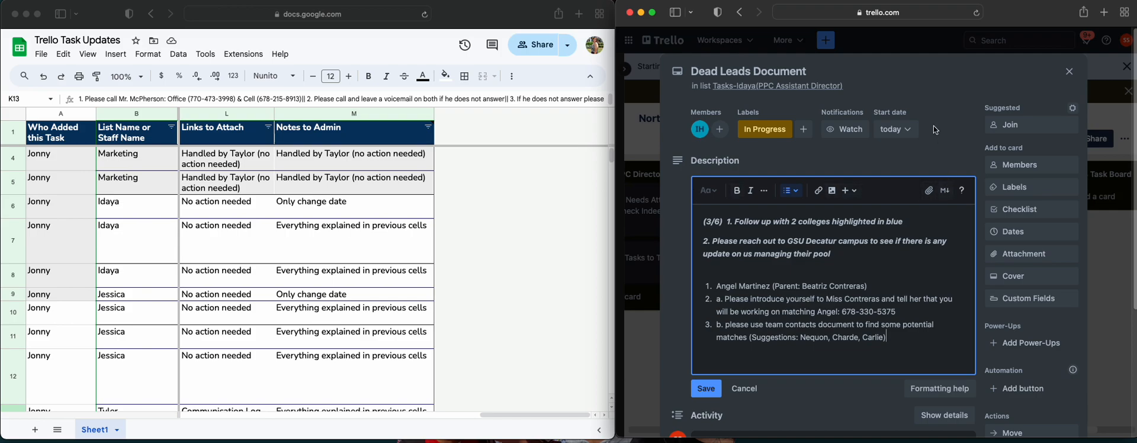
click(896, 129)
click(1001, 139)
click(956, 400)
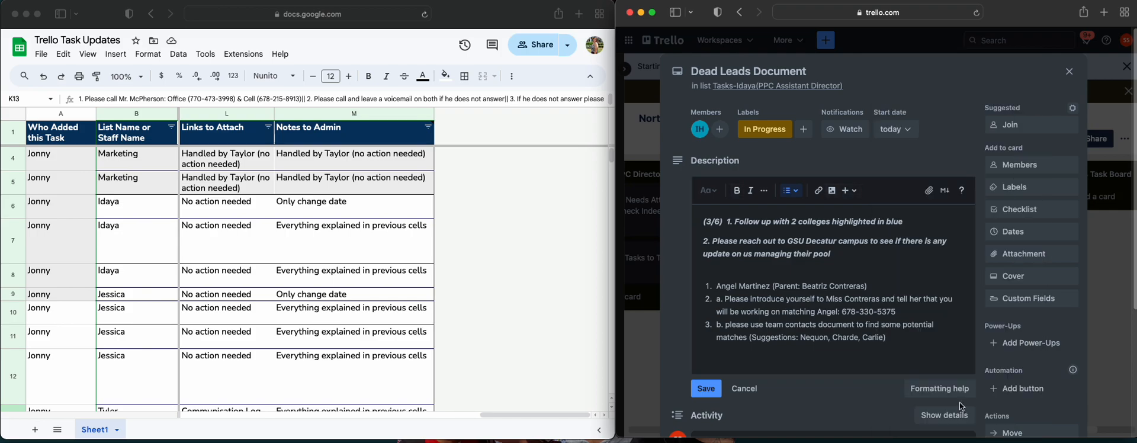
Step: Set the Dead Leads Document card's start date to March 6, 2024 and save it
click(897, 138)
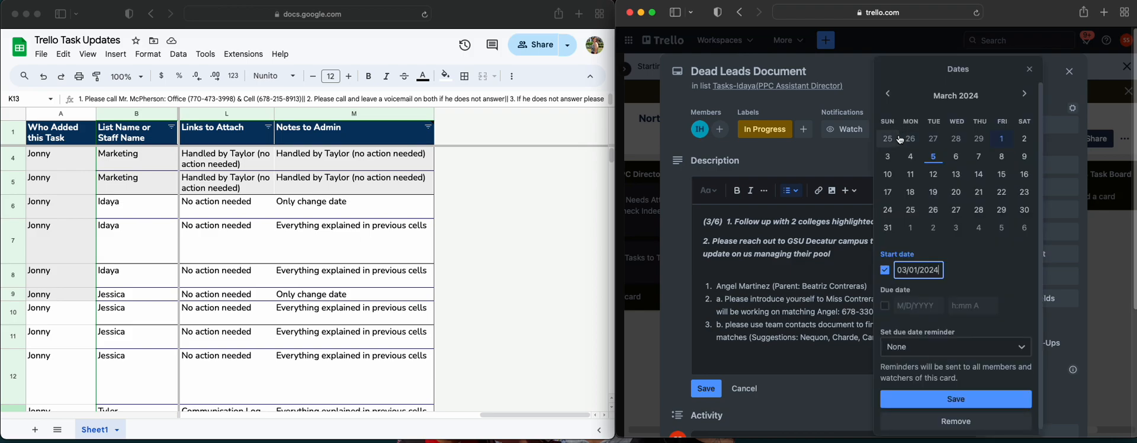
click(952, 158)
click(956, 399)
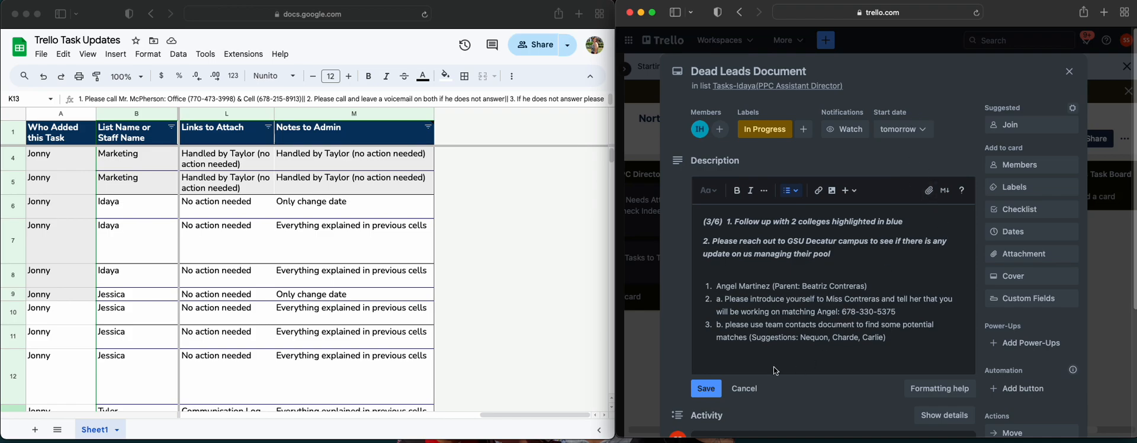
Step: Close the card, cancelling the open description edit, and archive the upper of the two Dead Leads Document cards in the PPC Assistant Director list
scroll(843, 326, down, 3)
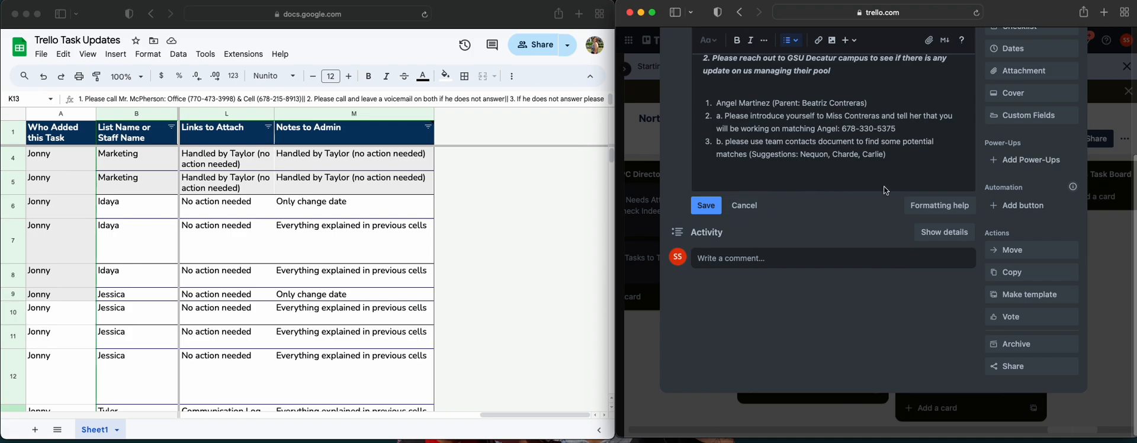
click(747, 209)
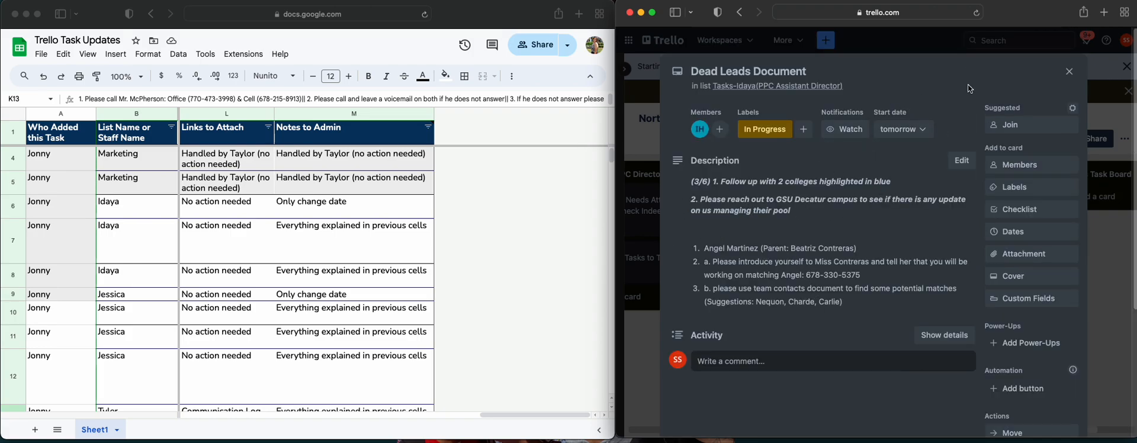
click(1069, 71)
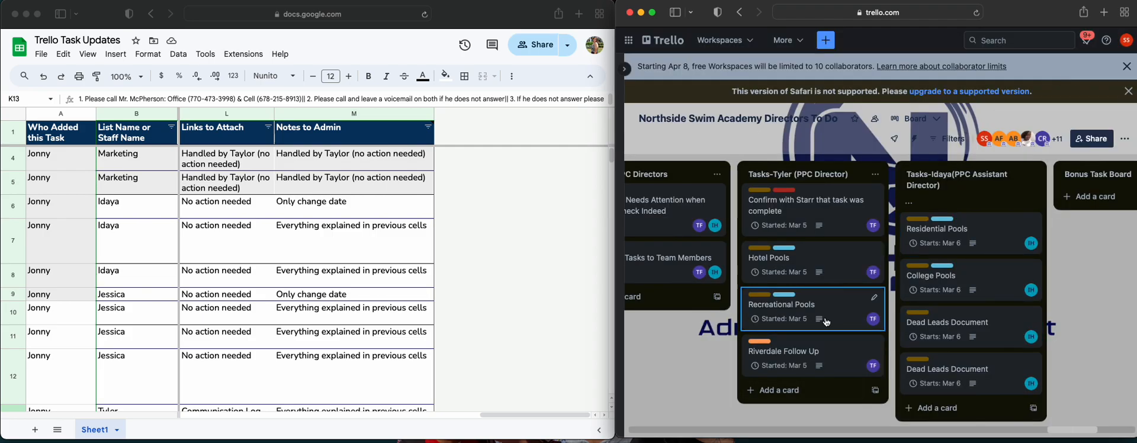
right_click(959, 334)
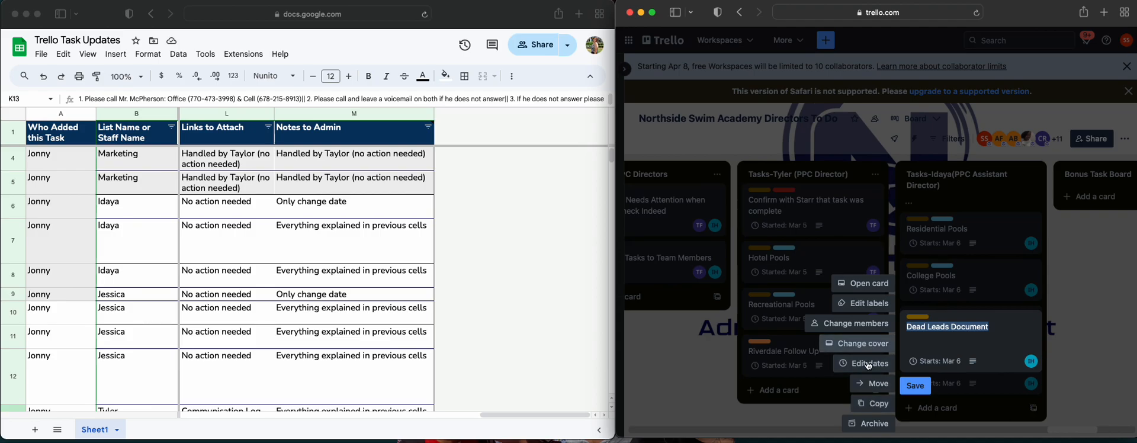
click(865, 430)
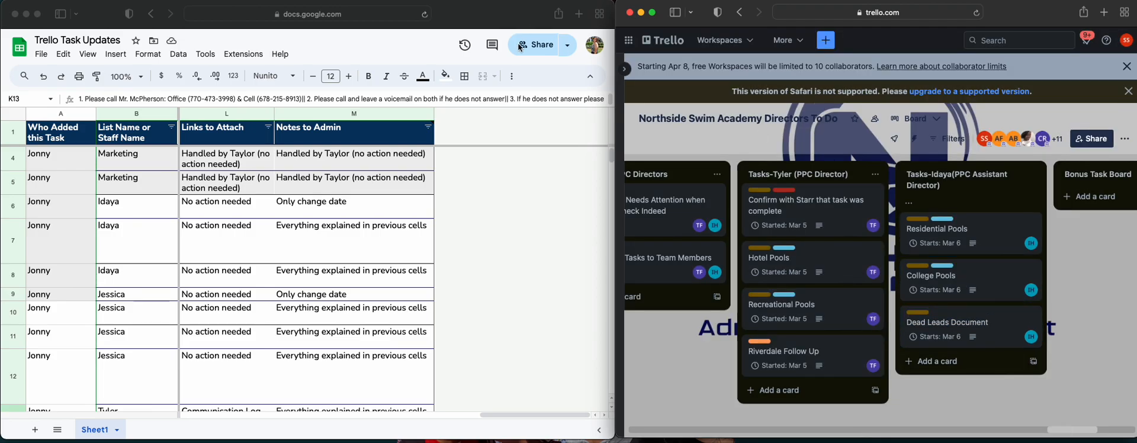
Step: Switch to the Trello Task Updates spreadsheet, widen its window and bring the Status column into view
click(570, 175)
drag(616, 202, 970, 203)
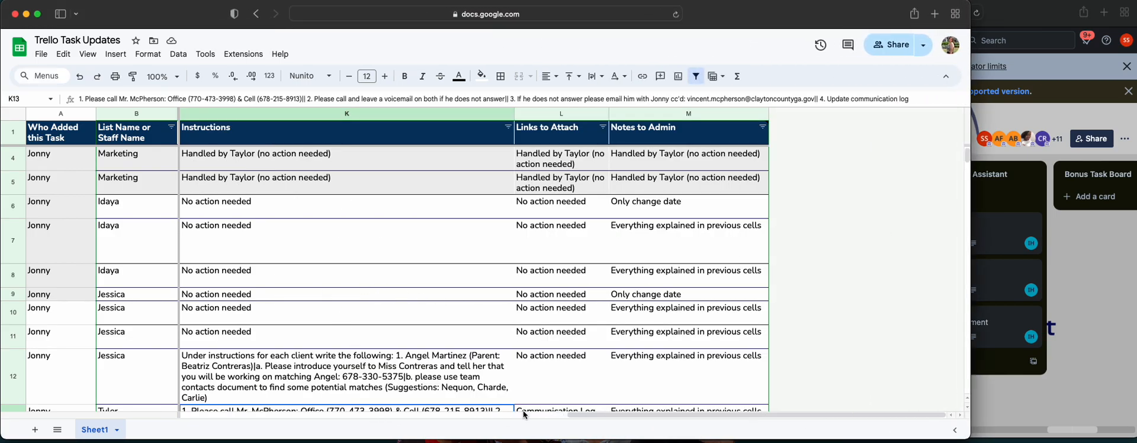
drag(606, 415, 223, 418)
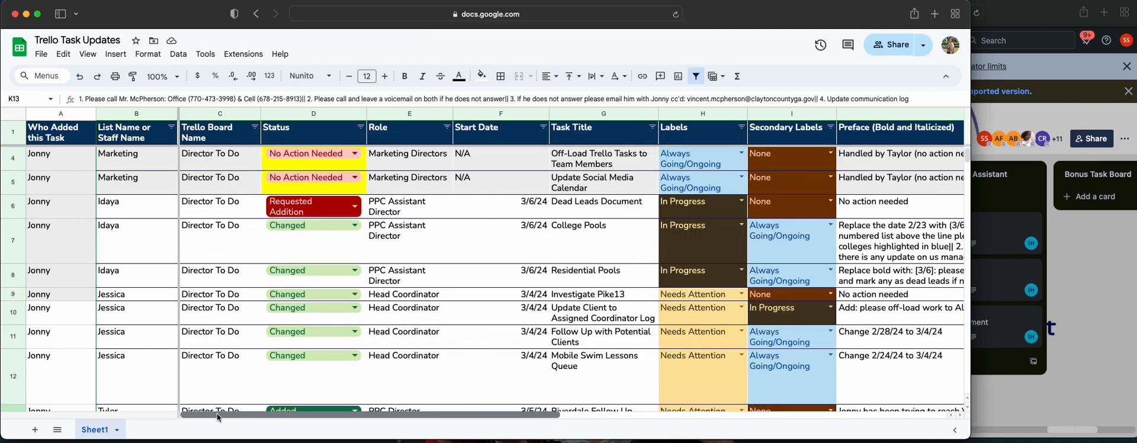
Step: Try the Added and Added but Needs to be Changed statuses on the Dead Leads Document row
click(355, 212)
click(396, 236)
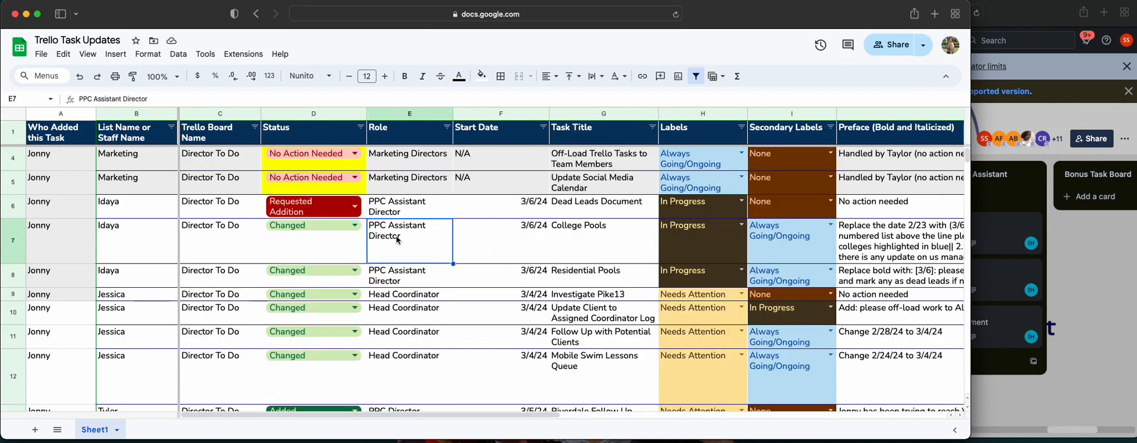
click(348, 210)
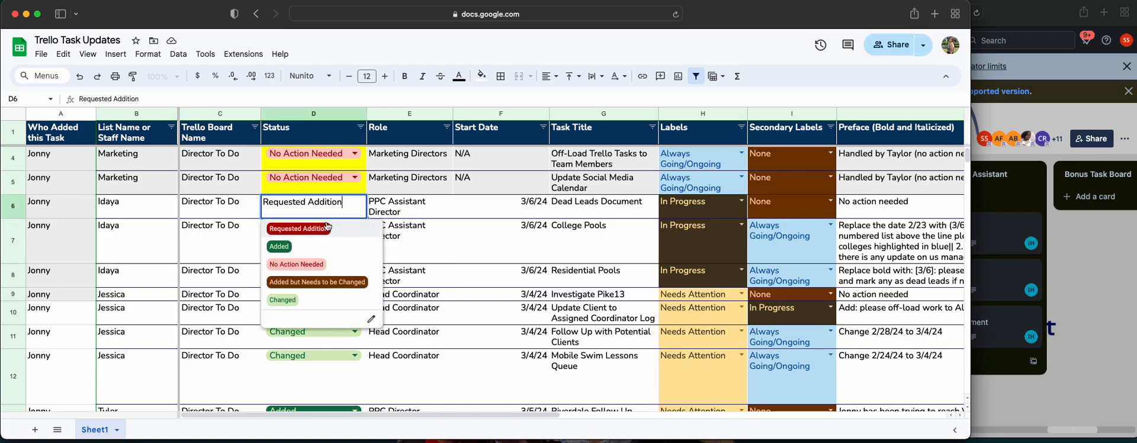
click(279, 254)
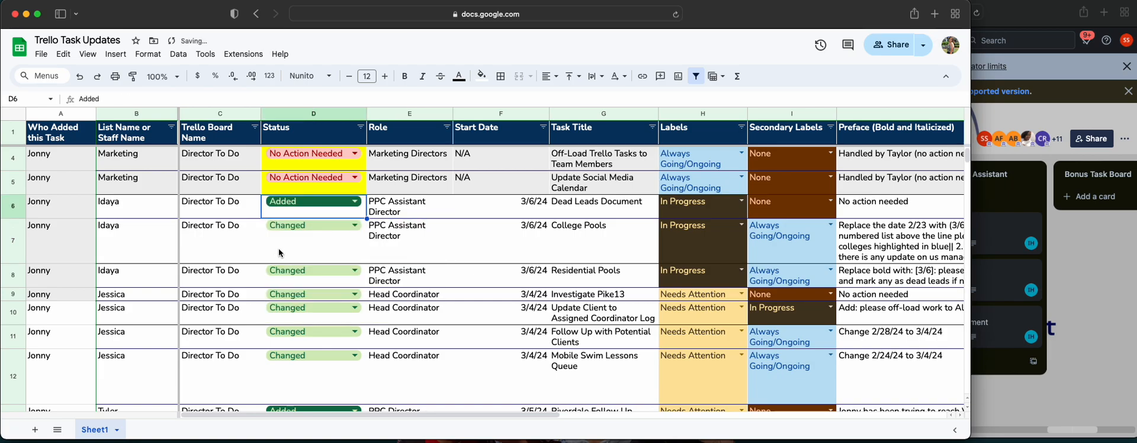
click(357, 202)
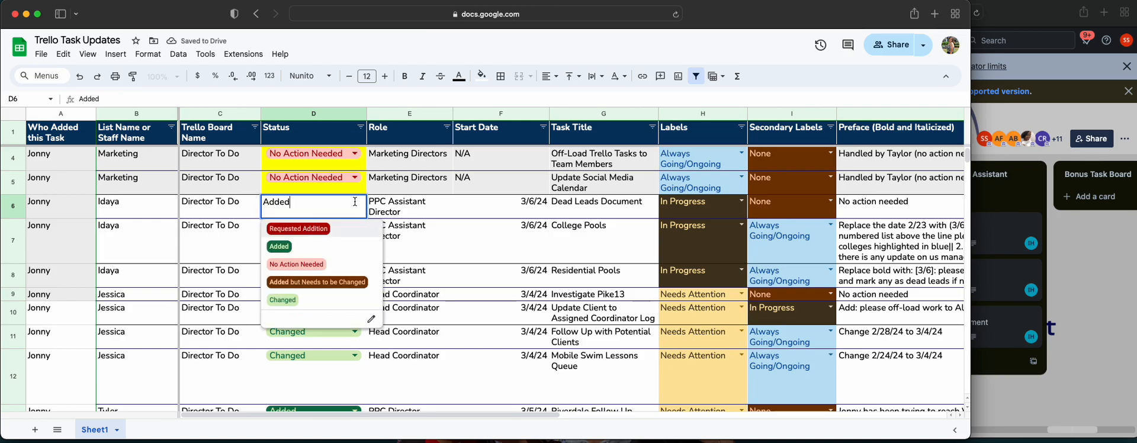
click(334, 292)
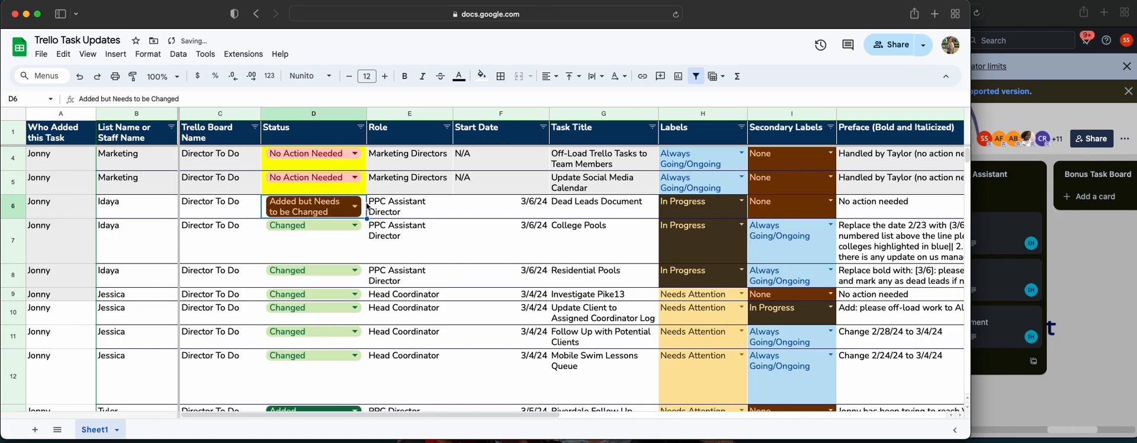
Step: Check the remaining columns of the Dead Leads Document row and set its status to Changed
drag(366, 415, 440, 417)
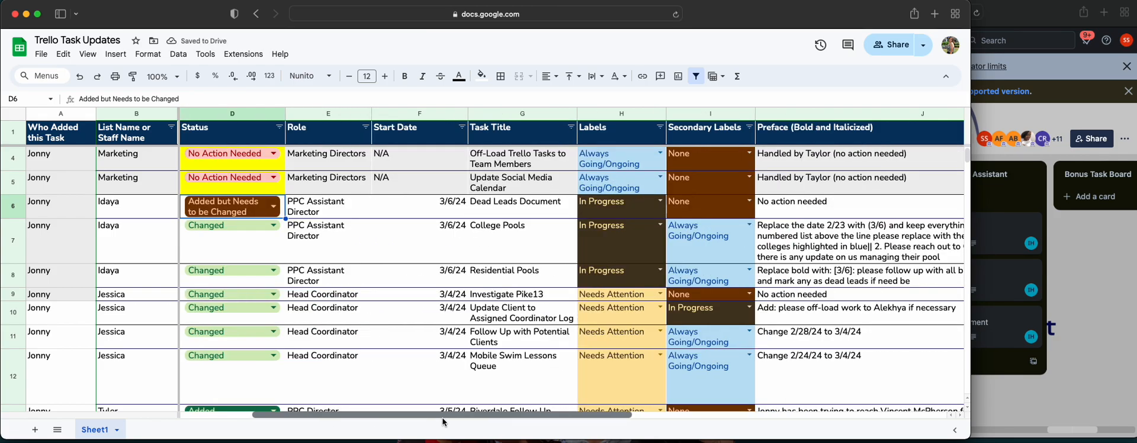
scroll(450, 237, right, 10)
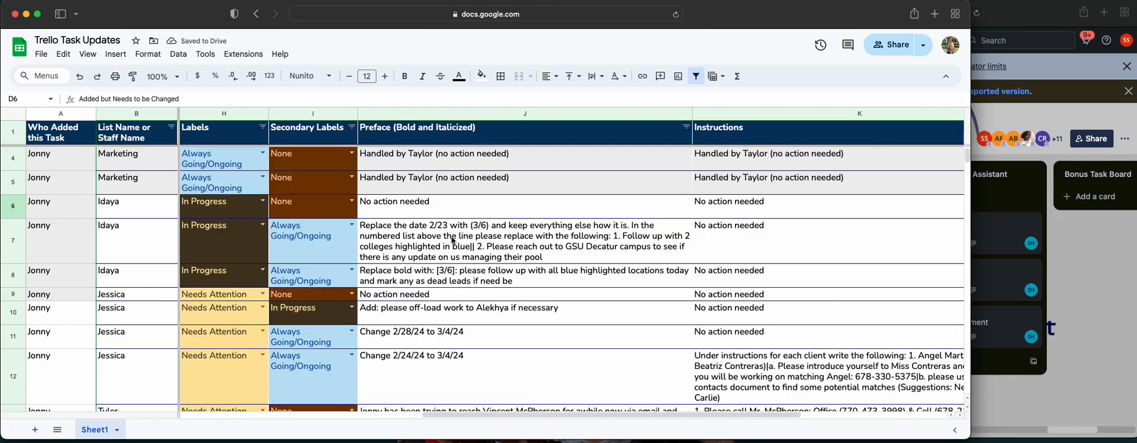
drag(620, 417, 718, 417)
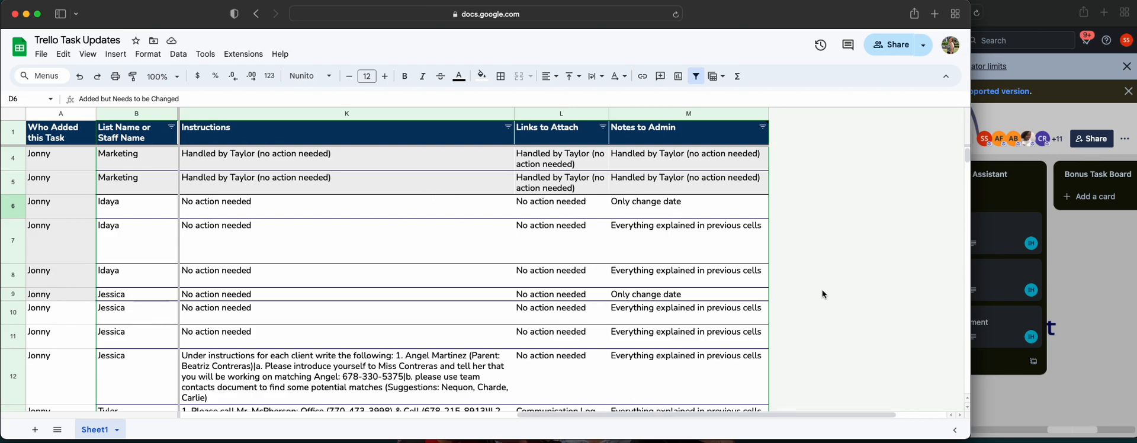
drag(624, 422, 258, 418)
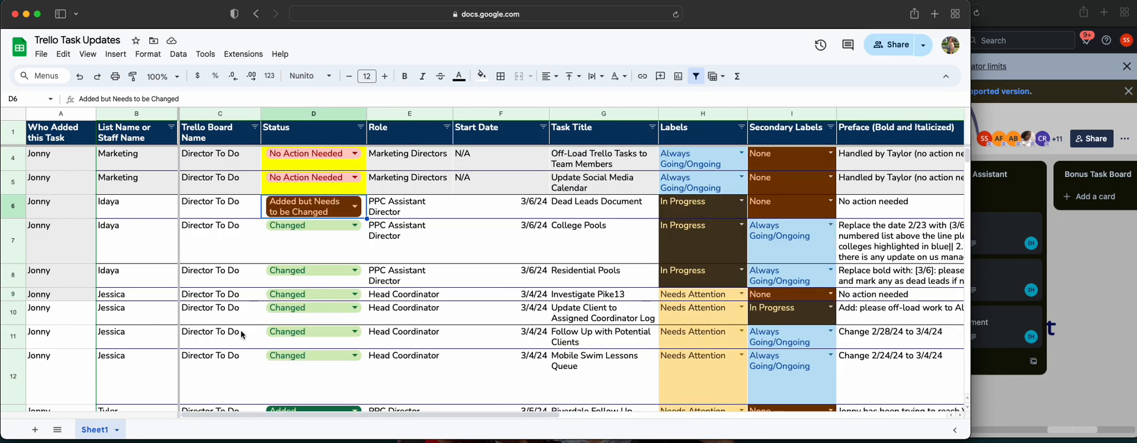
click(353, 202)
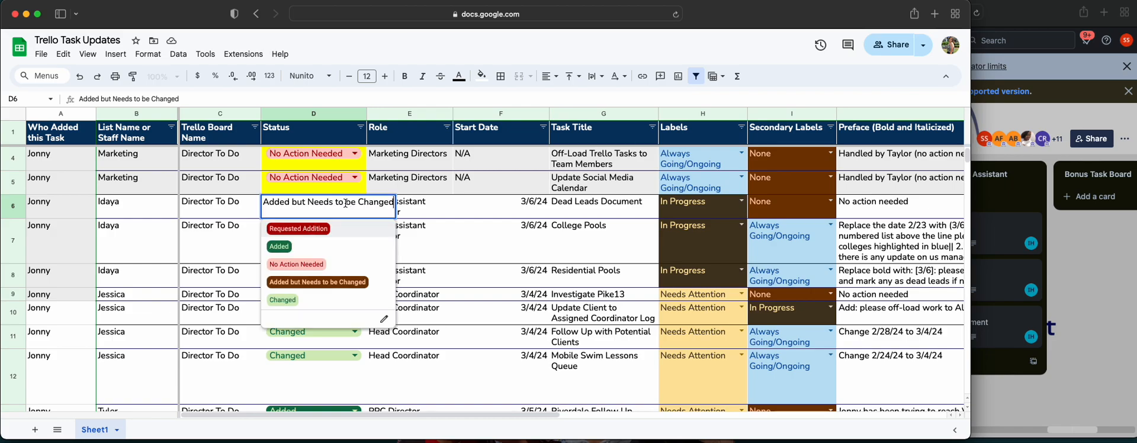
click(331, 296)
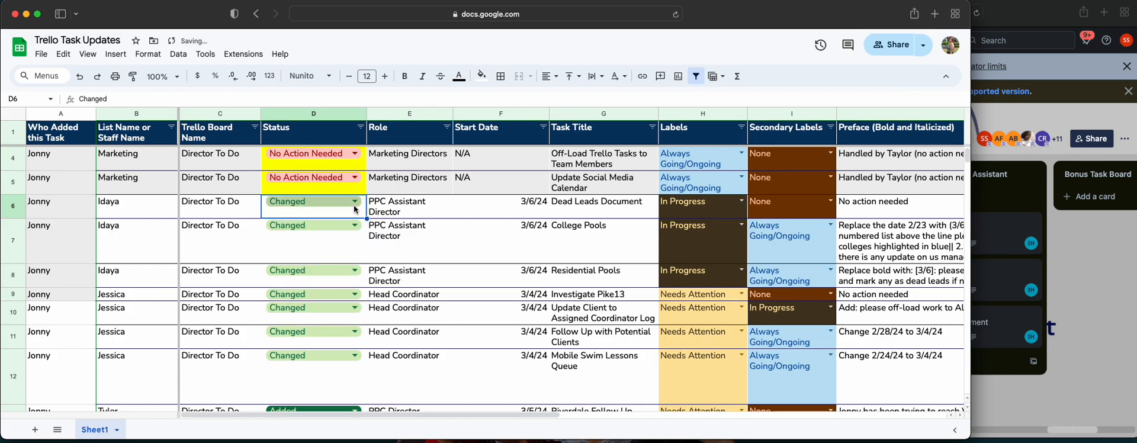